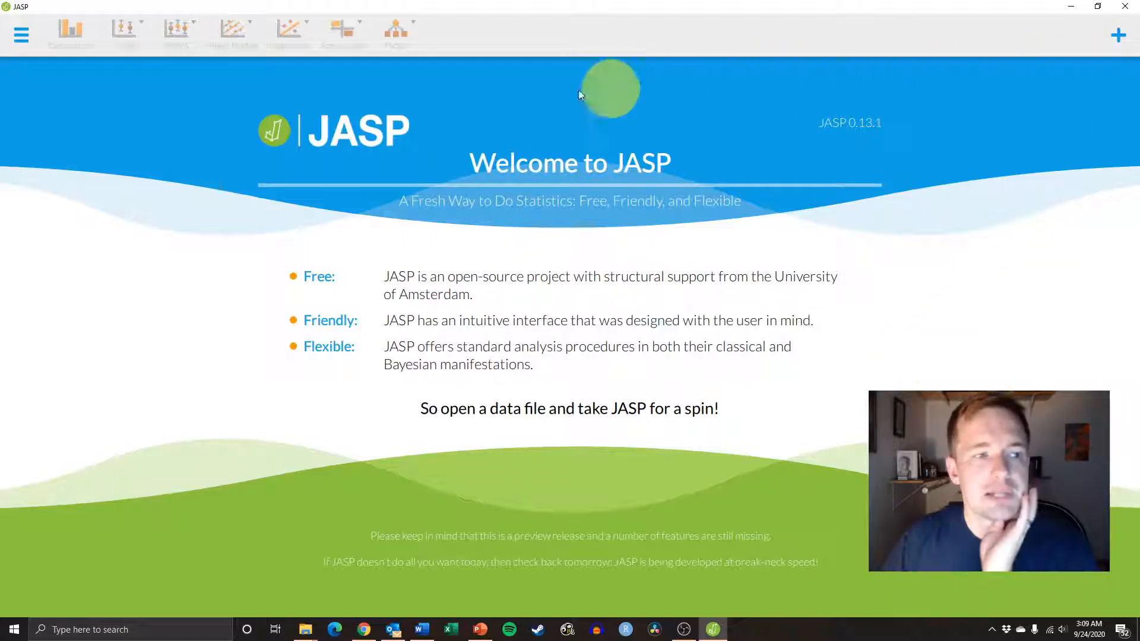
Open the "ch2 example" dataset from the recent files
left_click(20, 34)
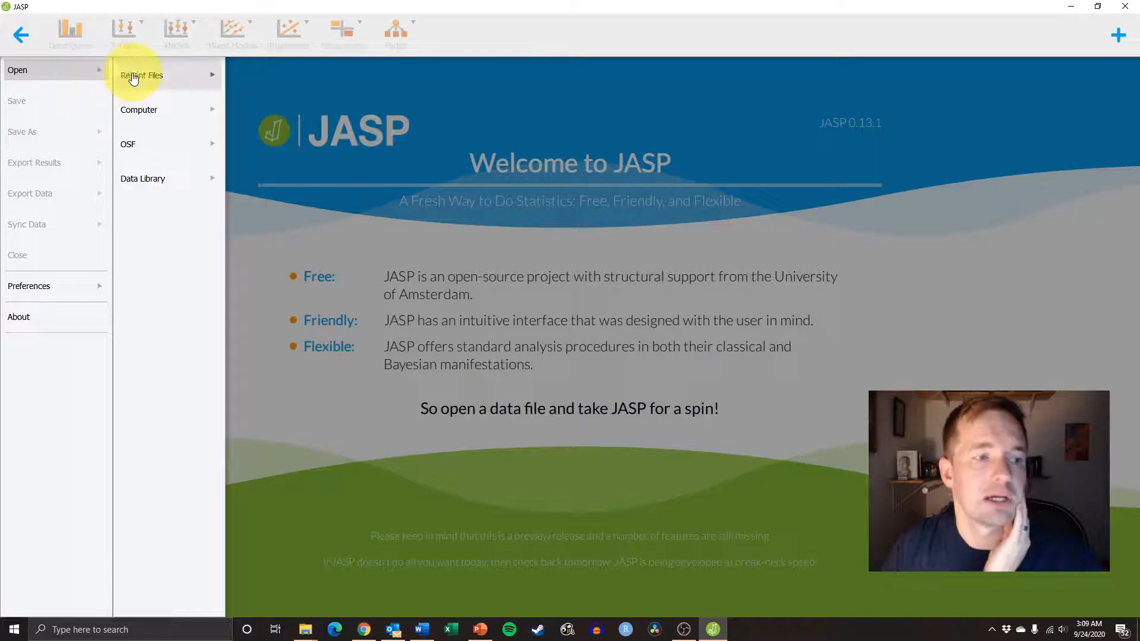
left_click(156, 76)
left_click(298, 117)
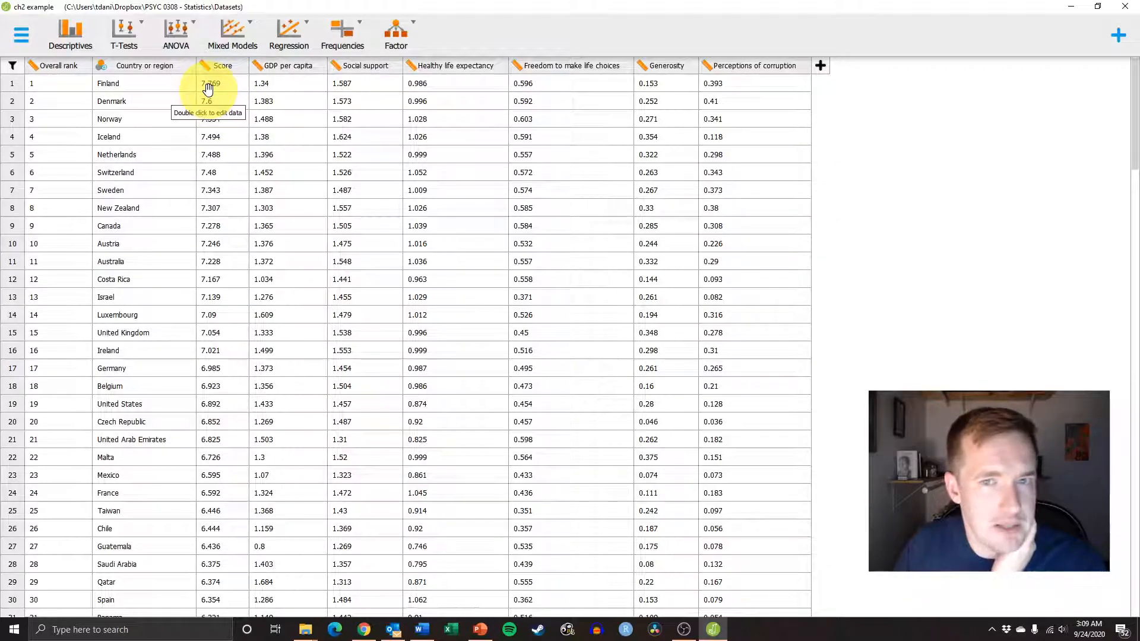
Create a Scale computed column named zHappiness in the dataset, using the visual formula builder
scroll(209, 107, "down", 20)
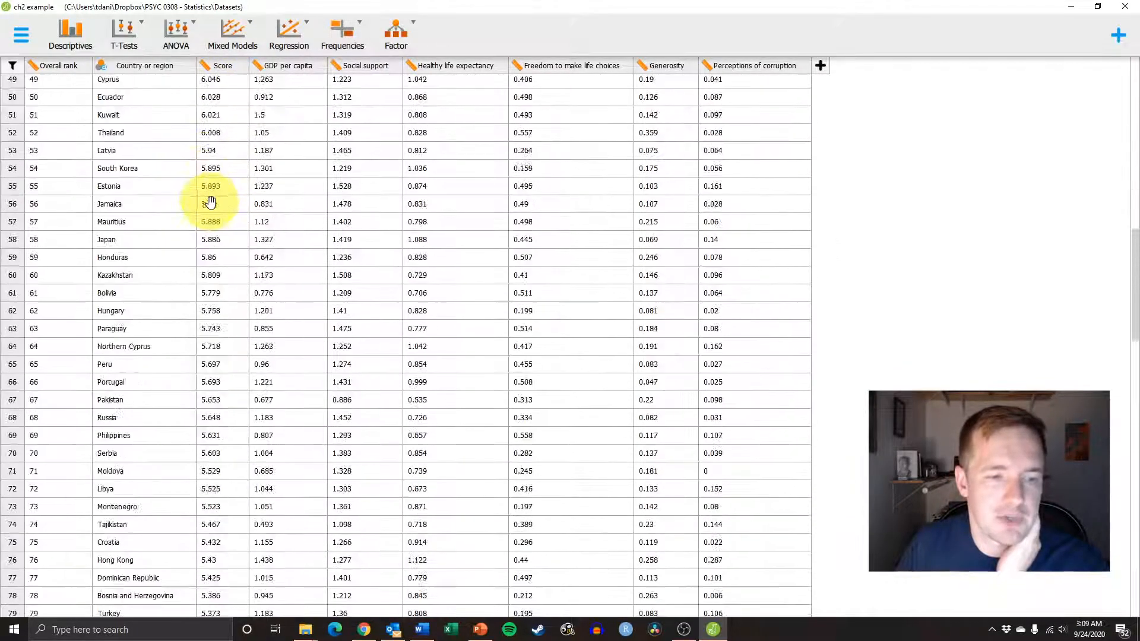
scroll(224, 237, "down", 18)
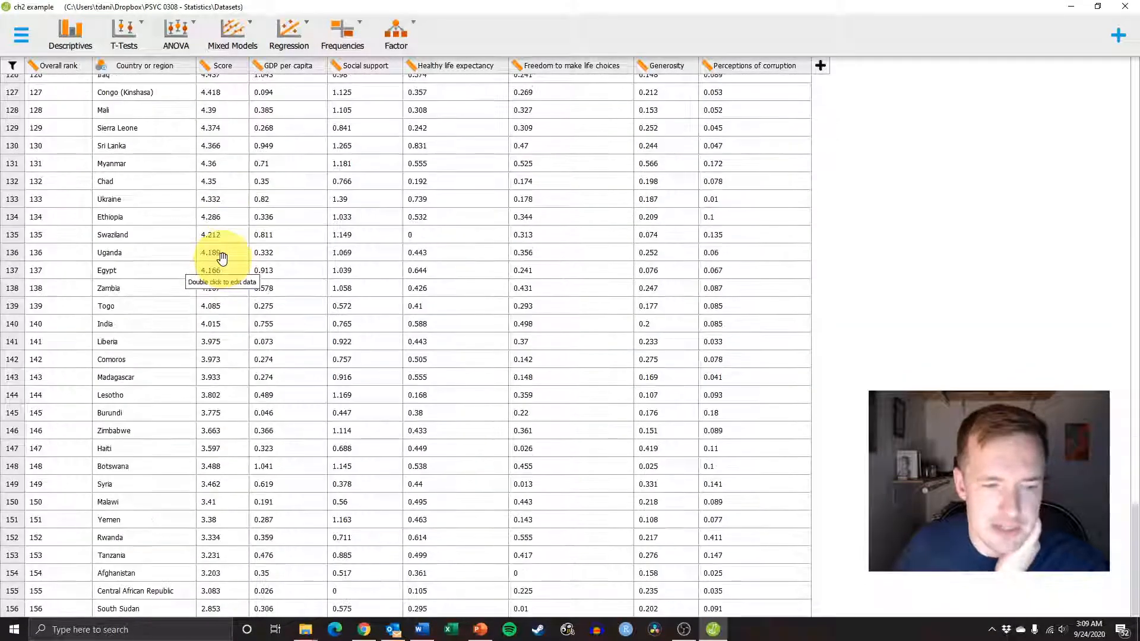
scroll(213, 534, "up", 20)
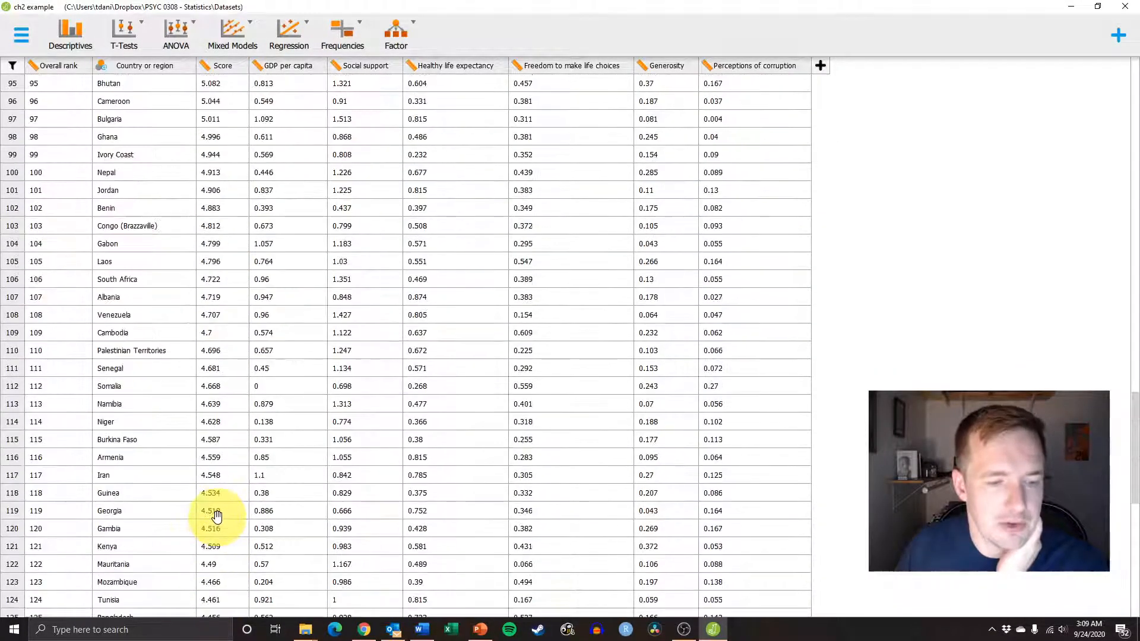
scroll(217, 516, "up", 20)
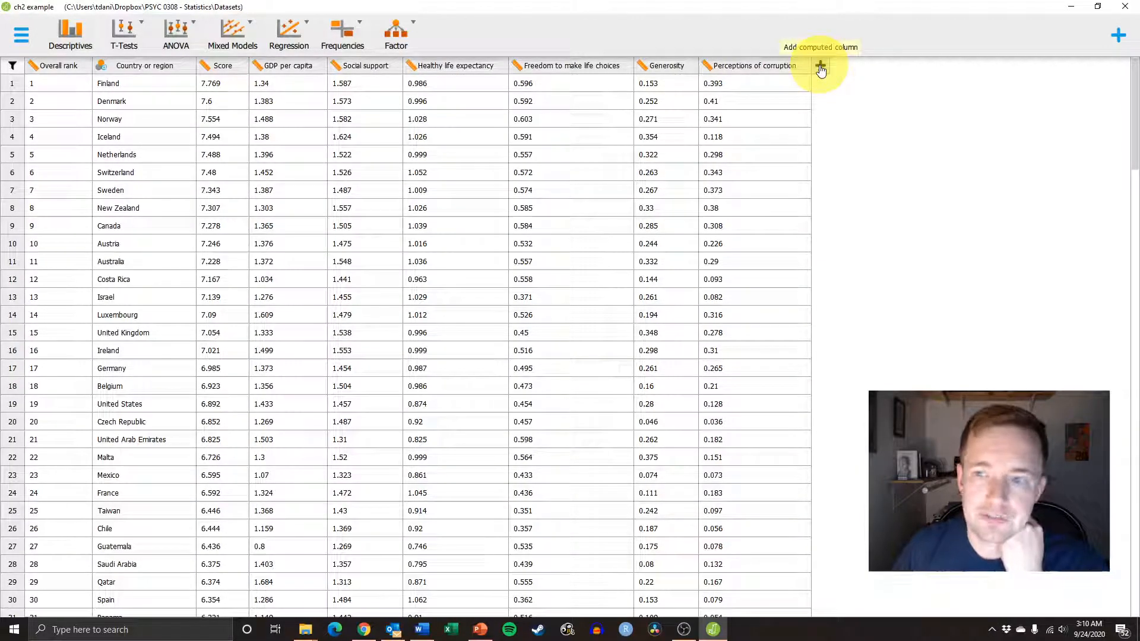
left_click(820, 66)
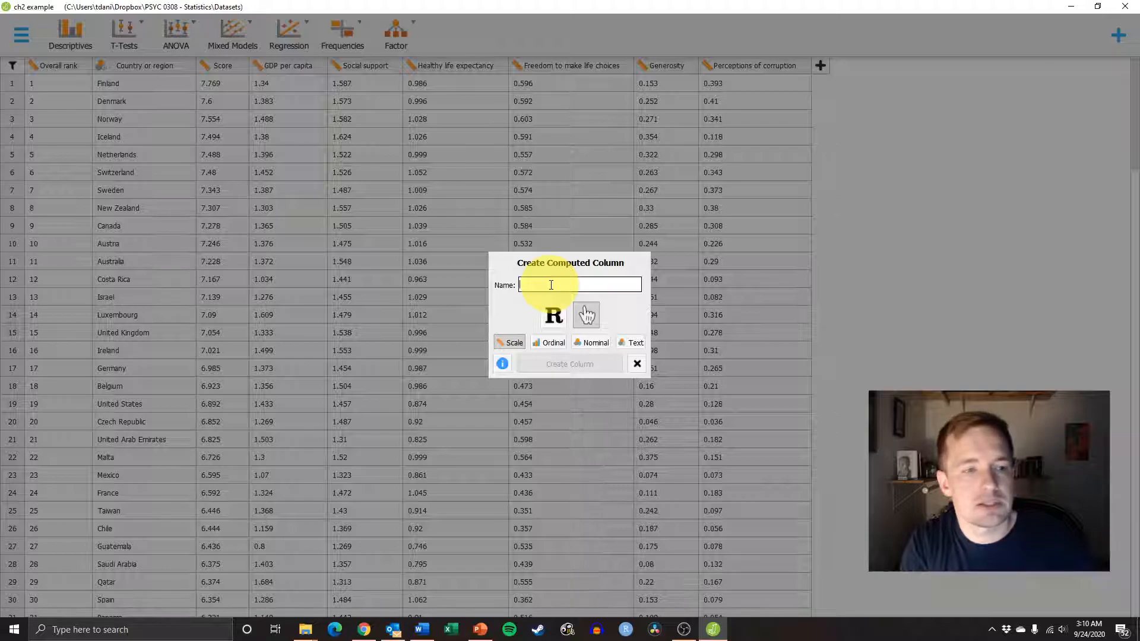
type("Z")
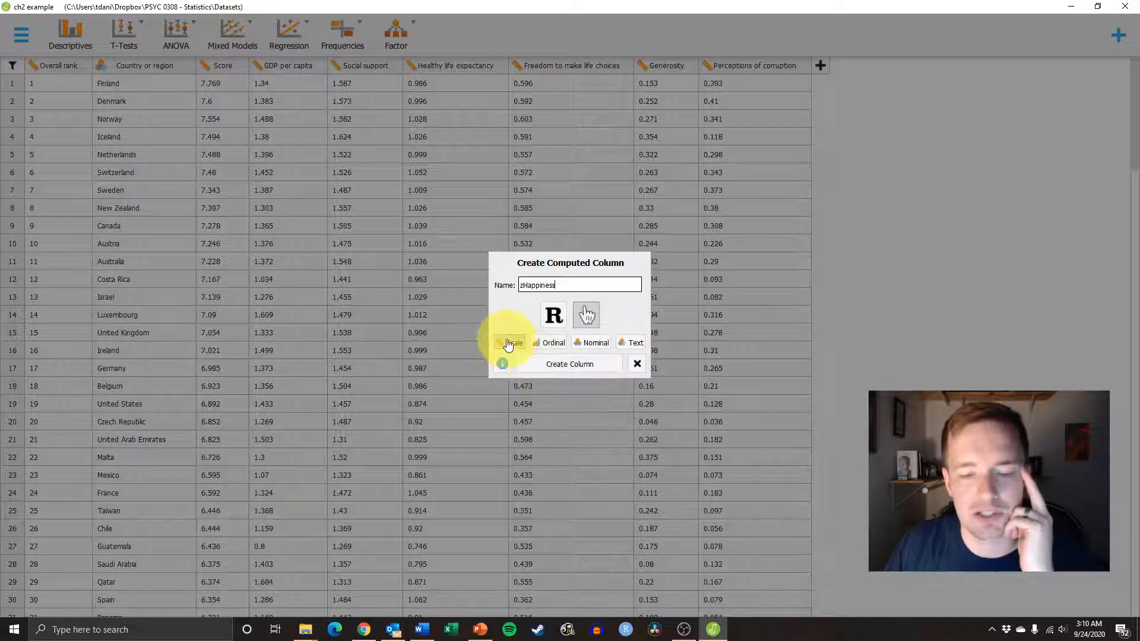
left_click(569, 364)
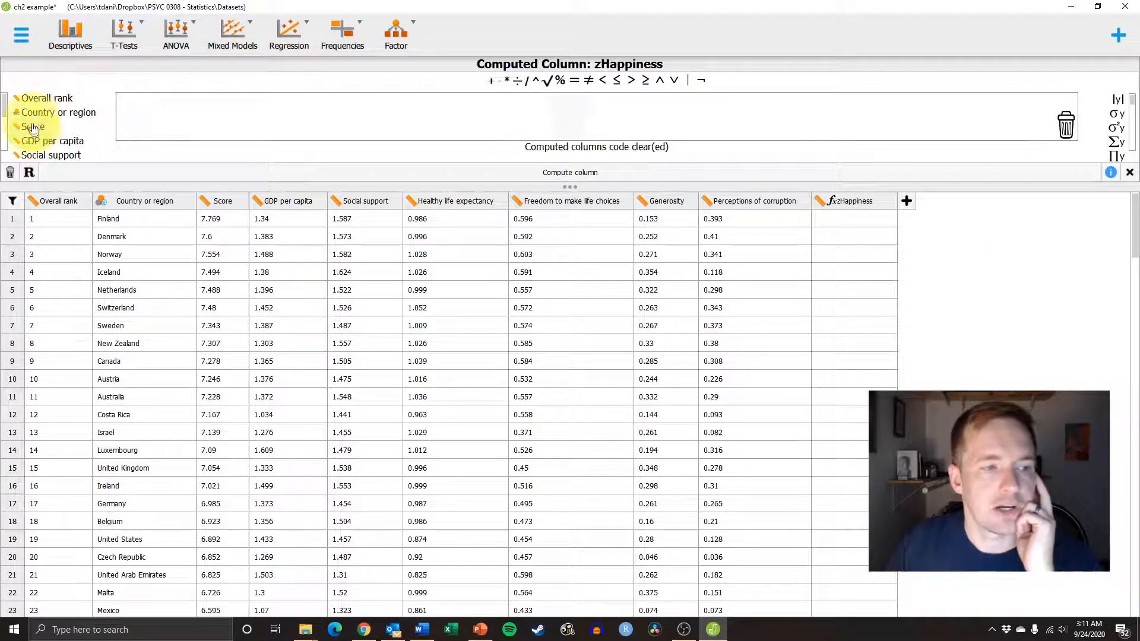
Build the expression Score - mean(Score) in the zHappiness formula
scroll(3, 117, "down", 3)
scroll(24, 125, "up", 3)
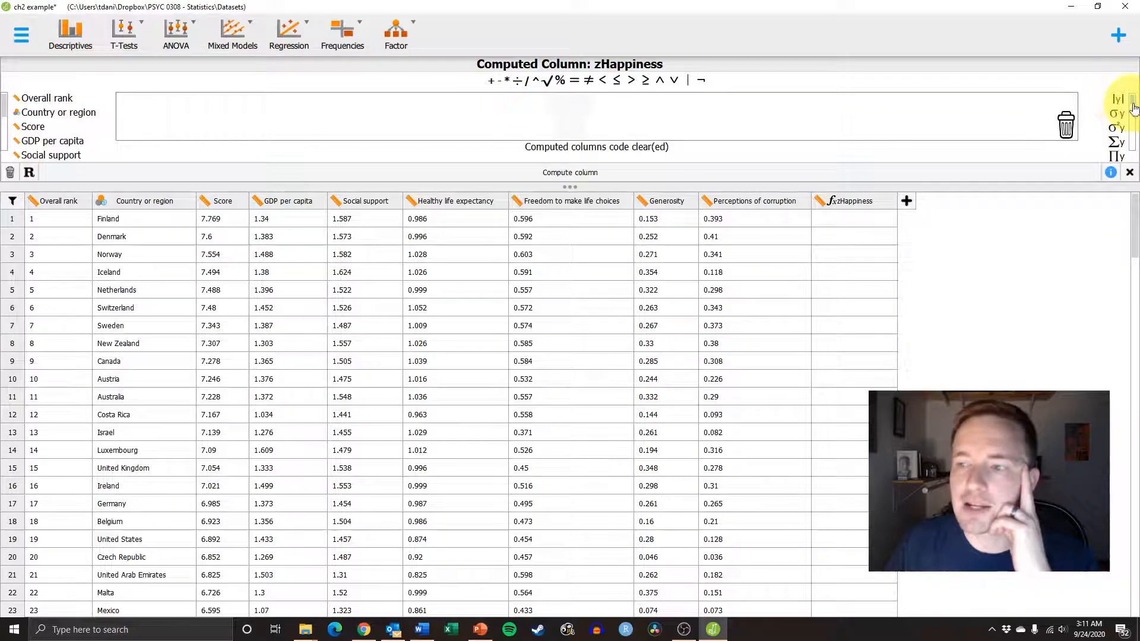
mouse_move(1134, 107)
left_mouse_down()
mouse_move(1133, 147)
mouse_move(1133, 98)
left_mouse_up()
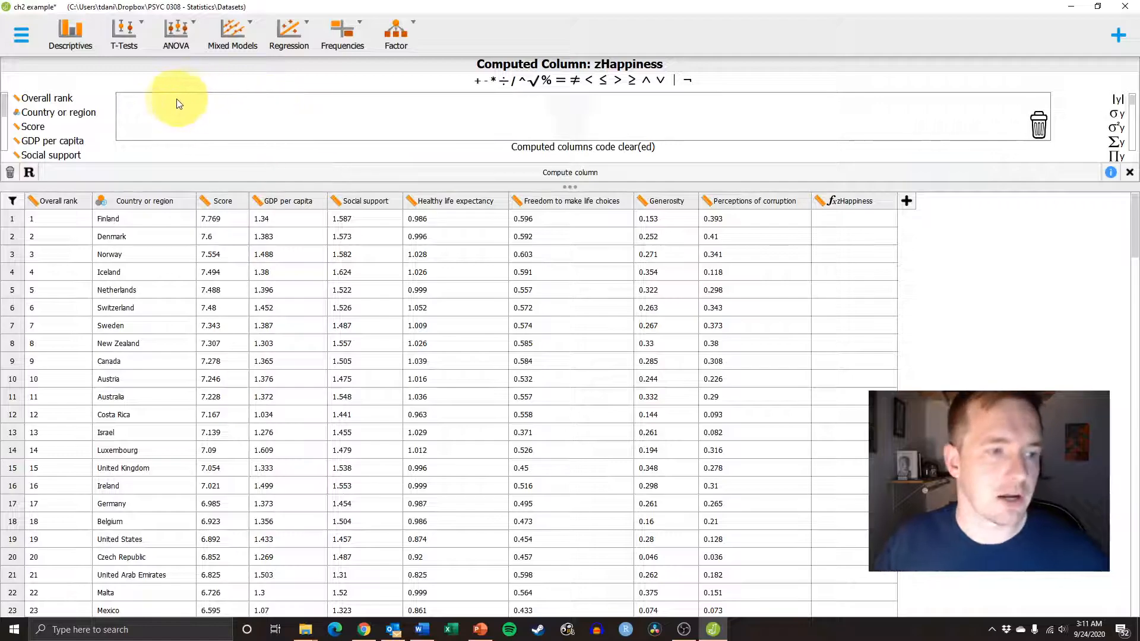
left_click_drag(28, 131, 138, 119)
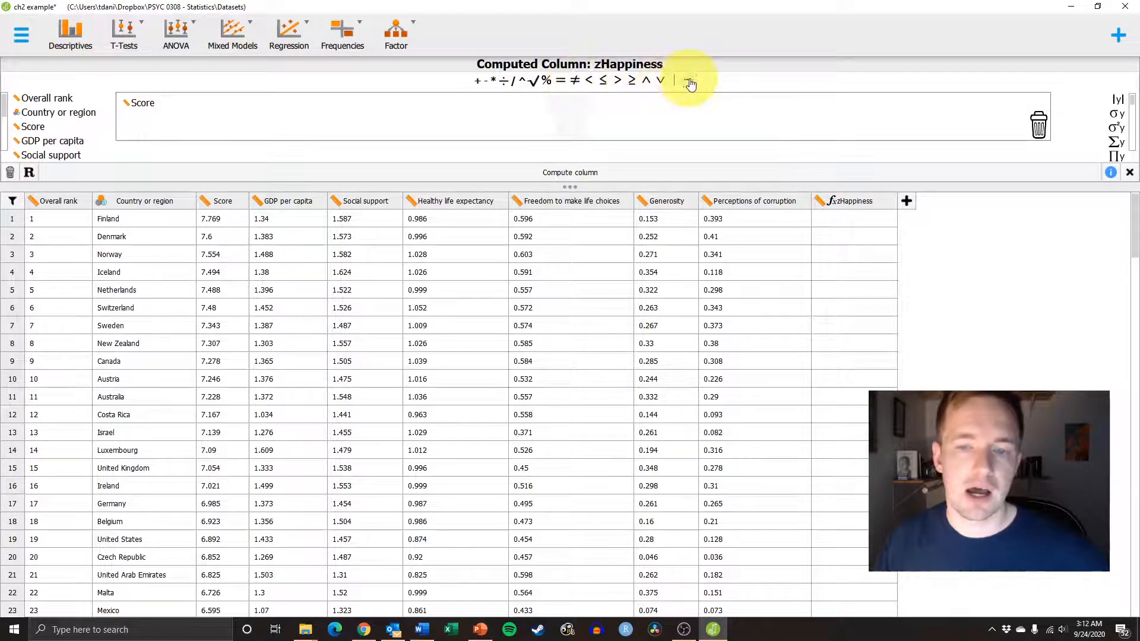
left_click(486, 84)
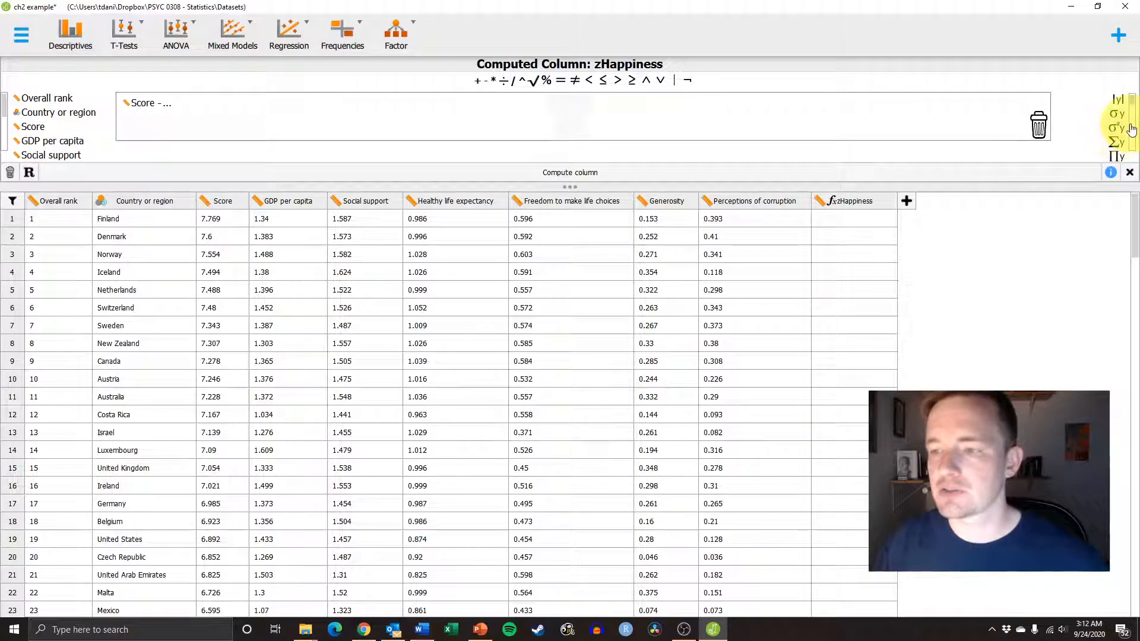
scroll(1122, 106, "down", 3)
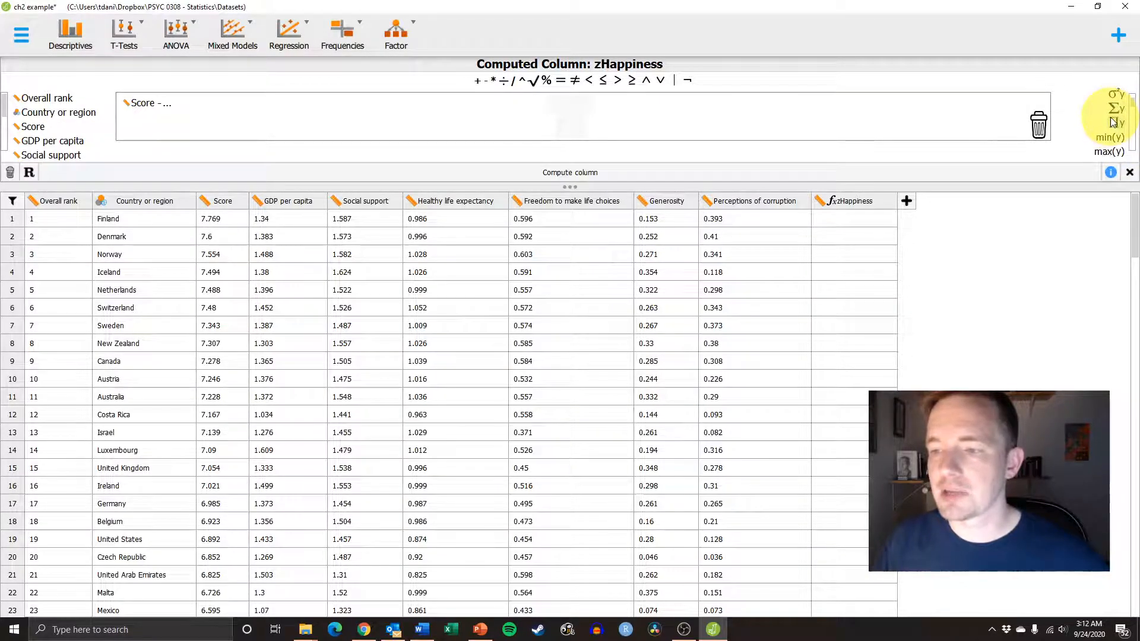
scroll(1110, 125, "down", 1)
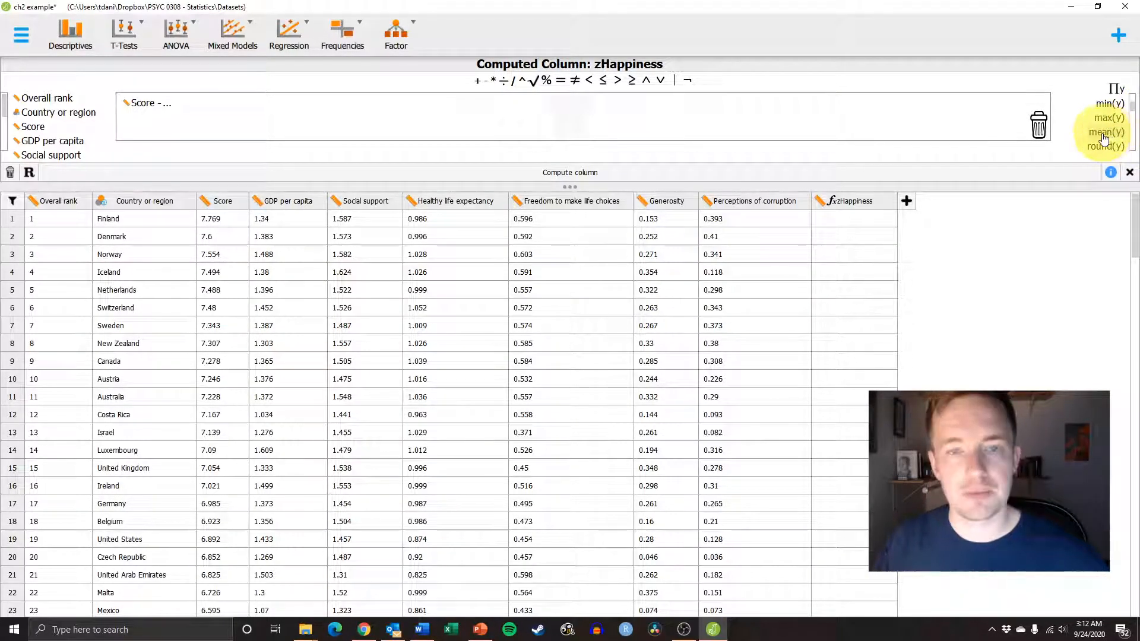
left_click_drag(1105, 138, 171, 114)
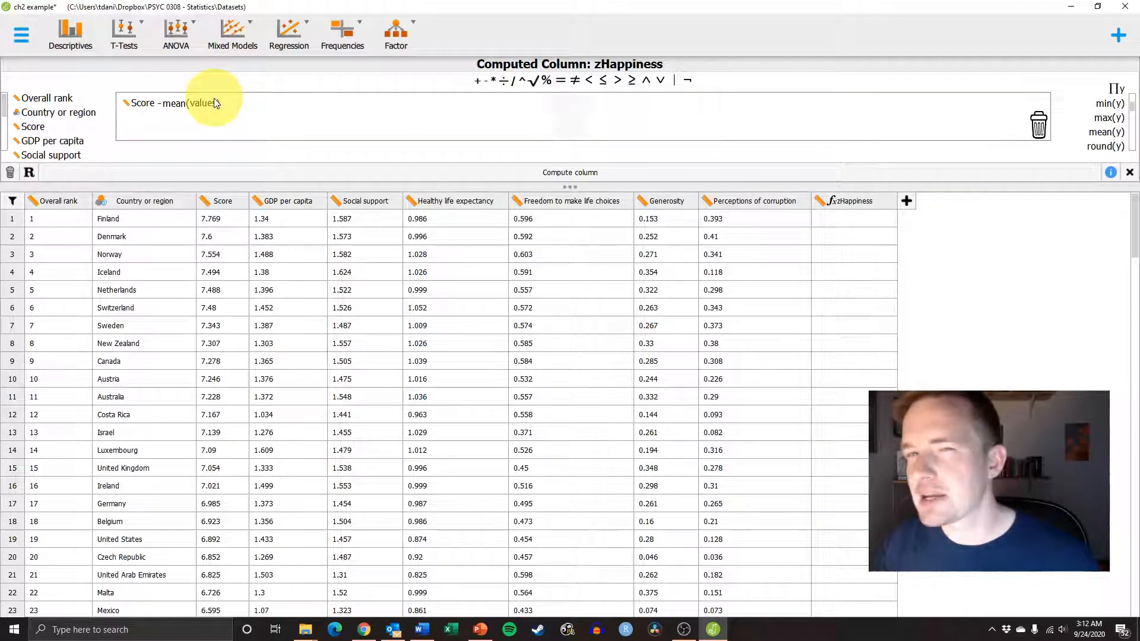
left_click_drag(33, 127, 205, 104)
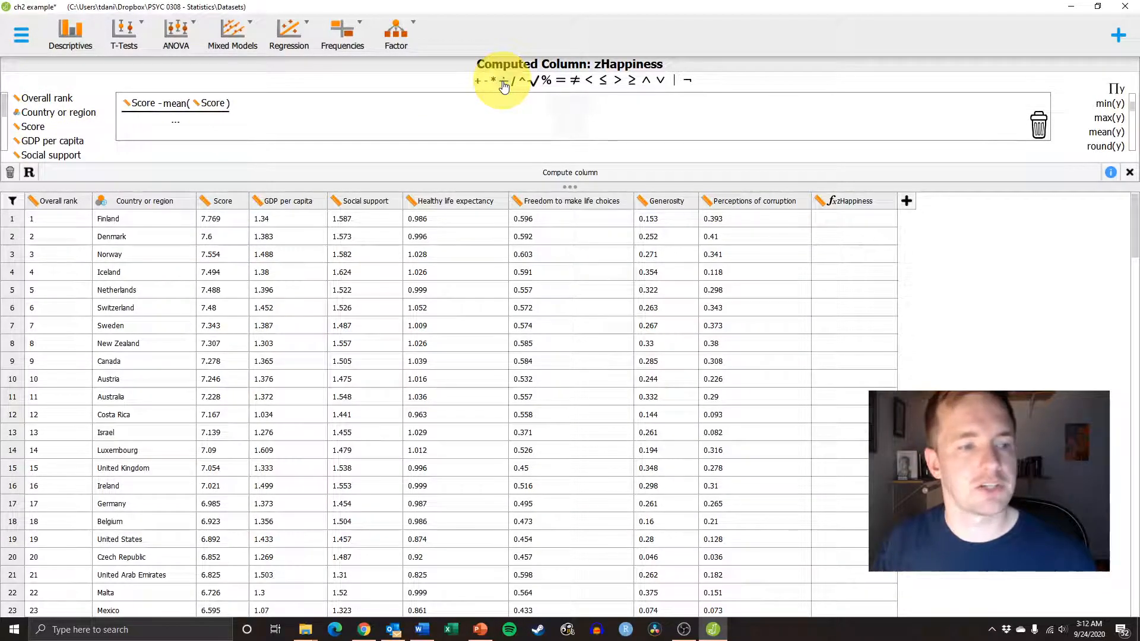
Divide Score - mean(Score) by the standard deviation (σ) of Score and compute the zHappiness column
scroll(1105, 131, "up", 1)
scroll(1105, 130, "up", 4)
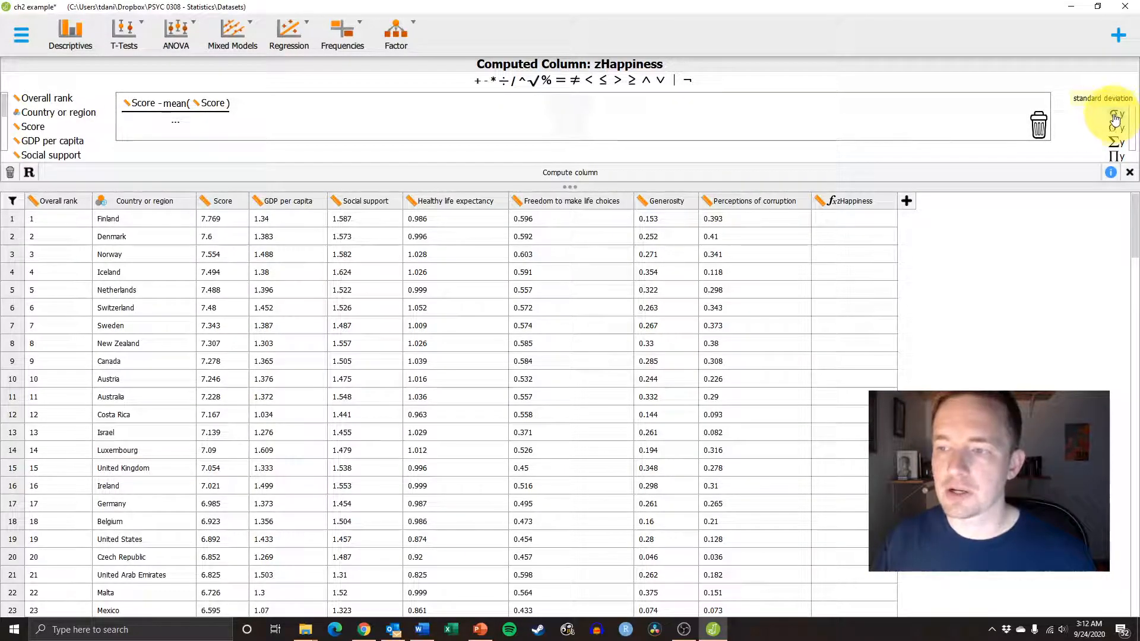
left_click_drag(1116, 116, 171, 118)
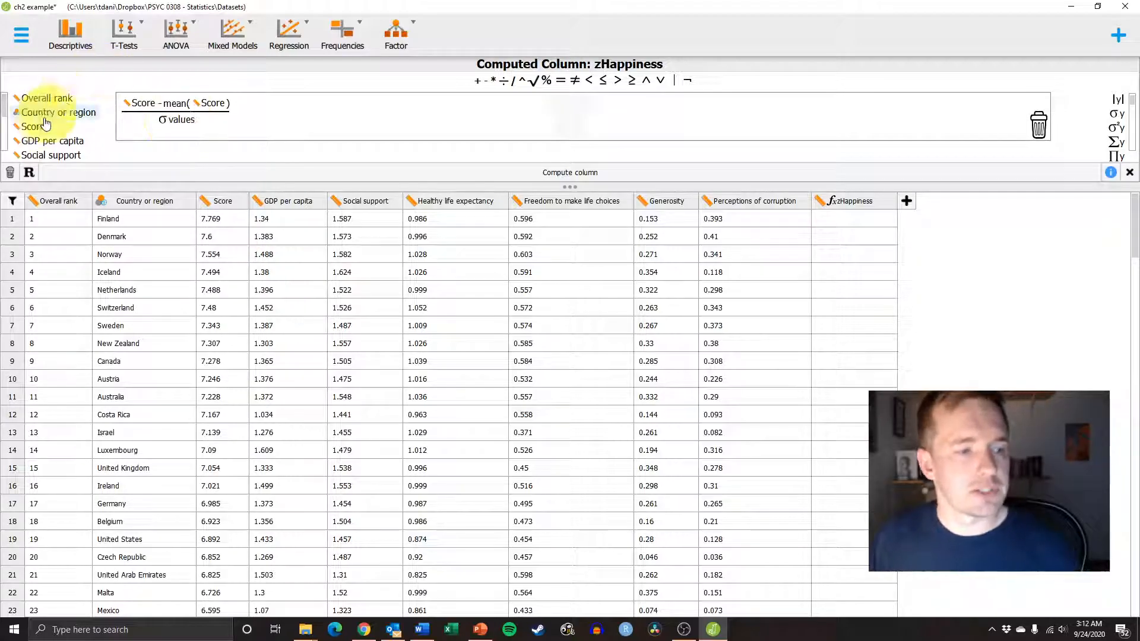
left_click_drag(32, 126, 189, 122)
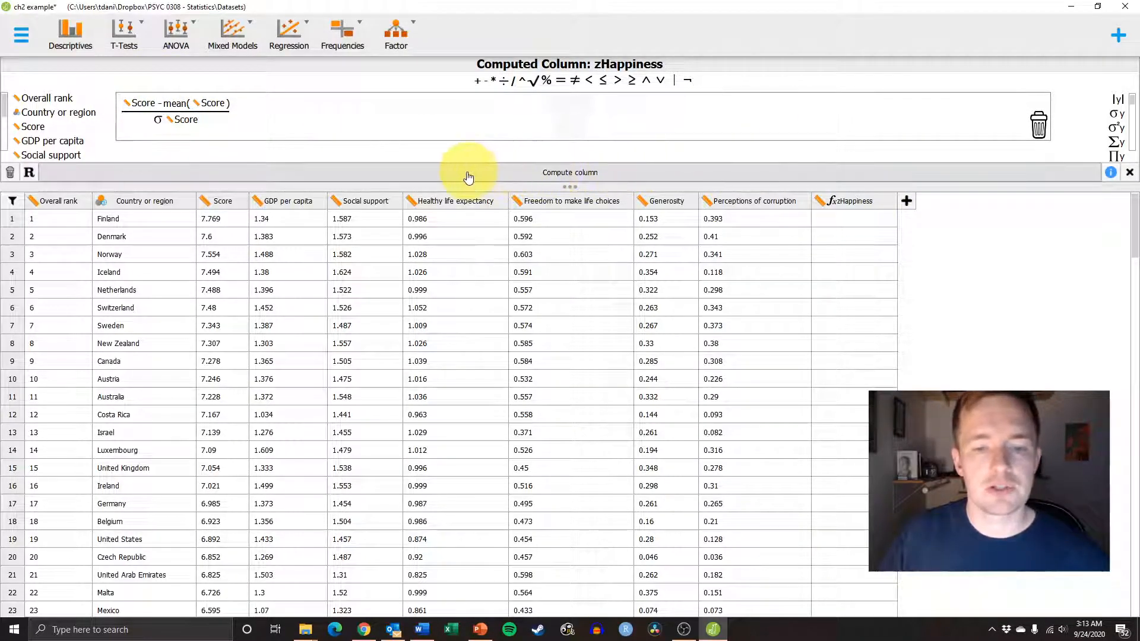
left_click(520, 178)
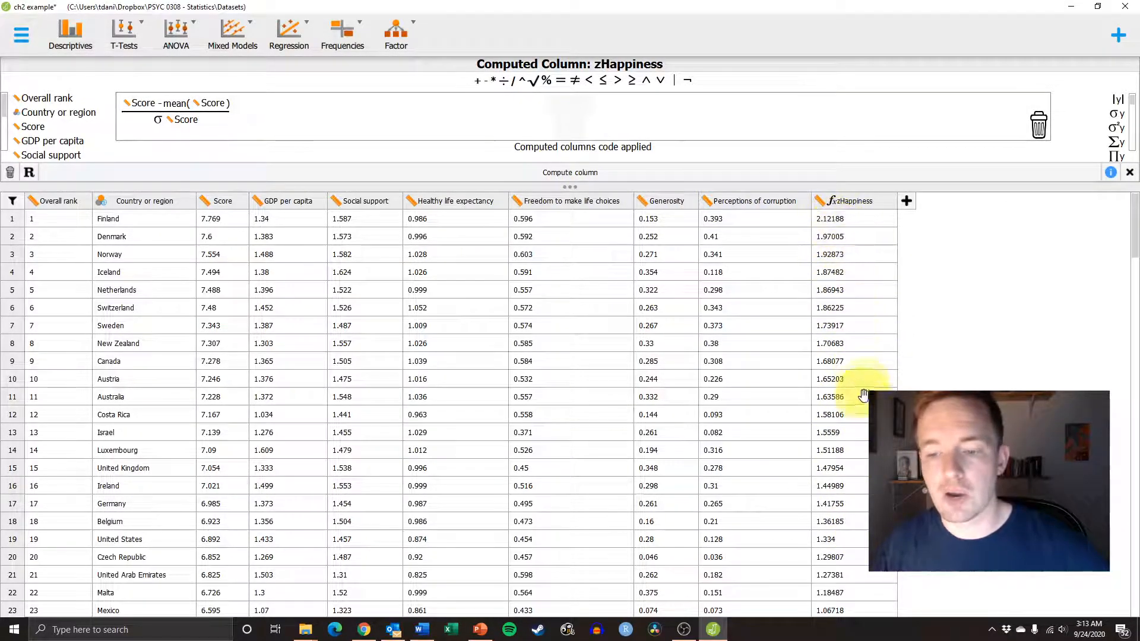
Examine the computed zHappiness values from the first to the last country and return to the first row
scroll(865, 381, "down", 2)
scroll(866, 404, "up", 1)
scroll(867, 406, "up", 1)
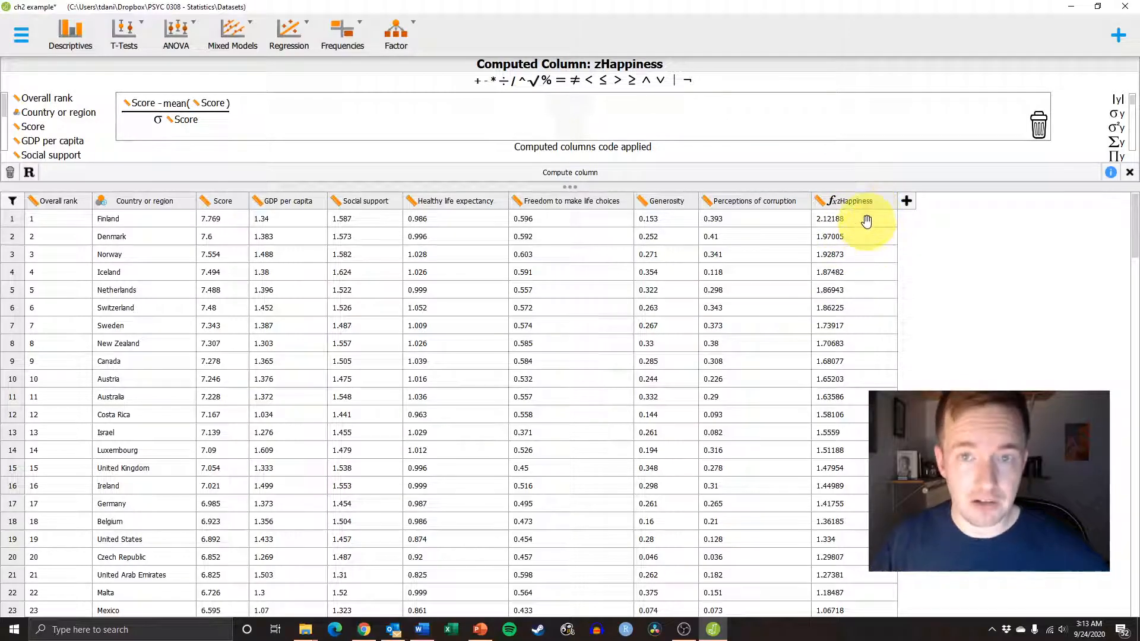
scroll(859, 237, "down", 10)
scroll(863, 274, "down", 20)
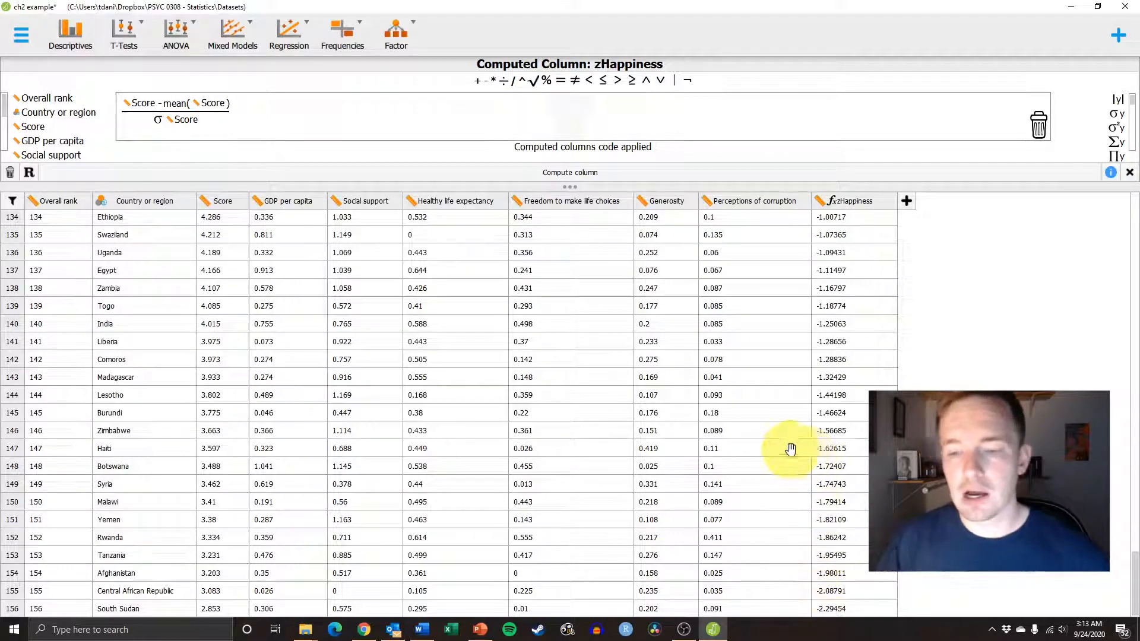
scroll(835, 427, "up", 15)
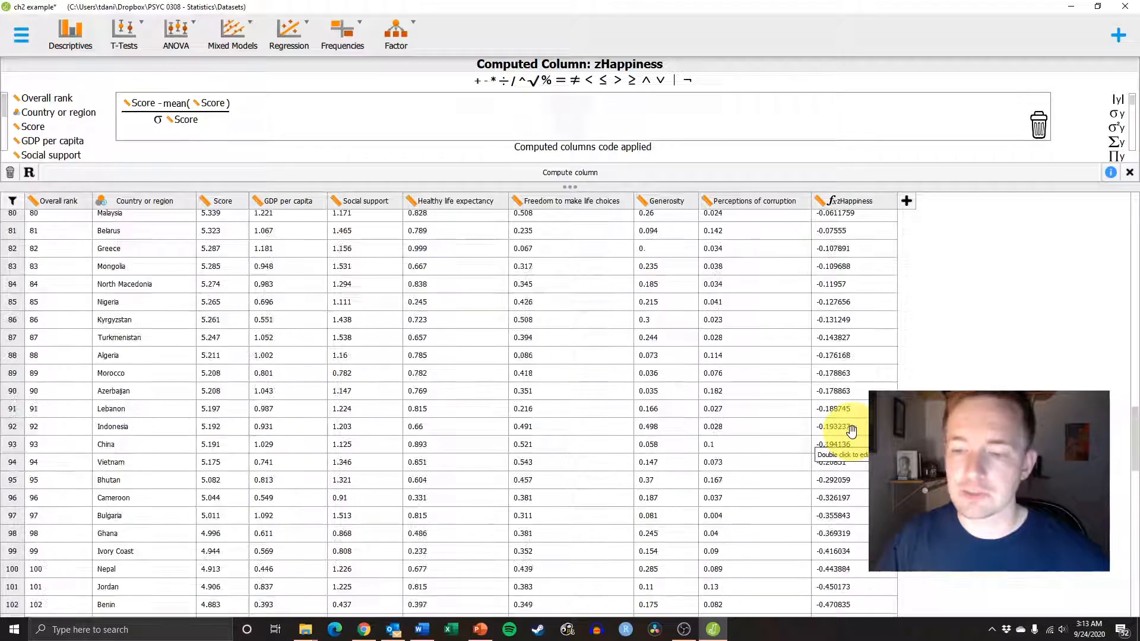
scroll(843, 426, "up", 7)
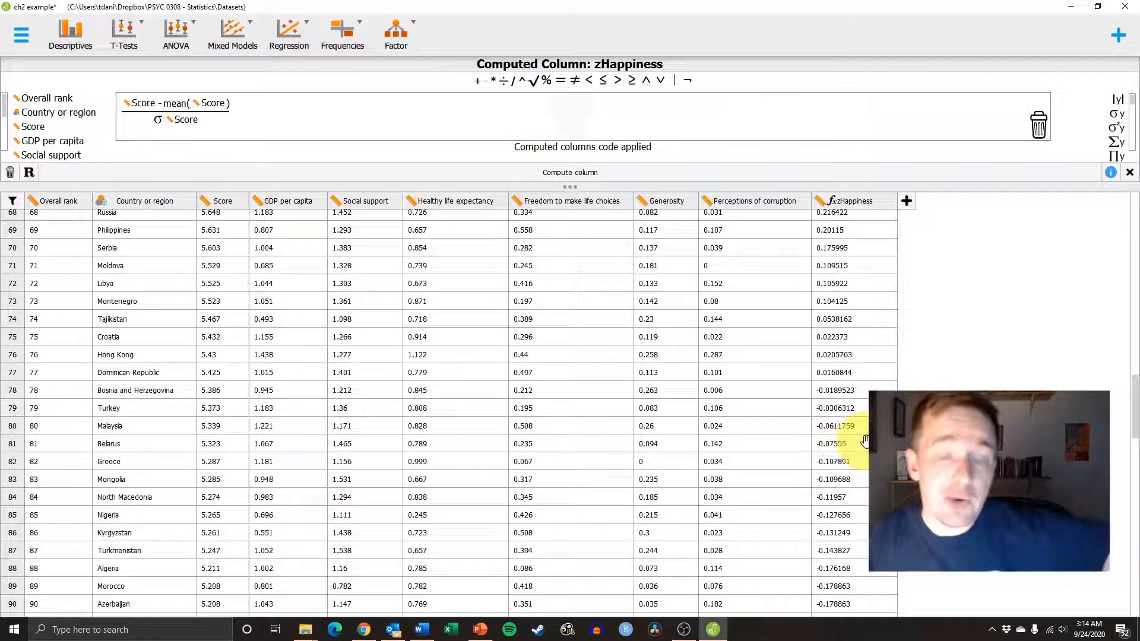
scroll(864, 440, "up", 15)
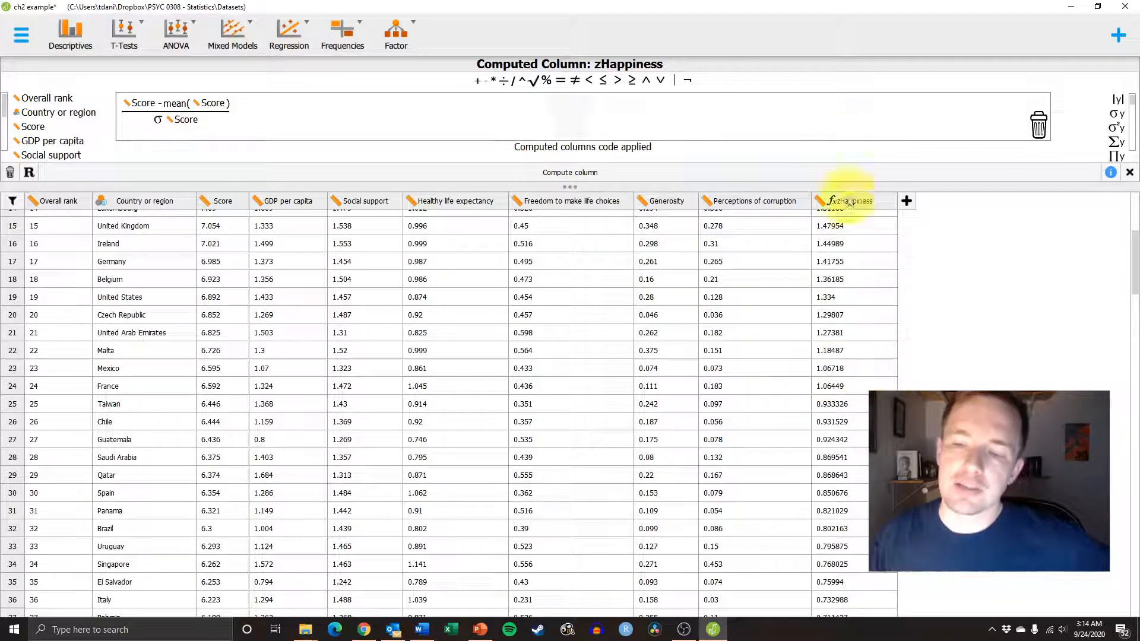
scroll(847, 314, "up", 5)
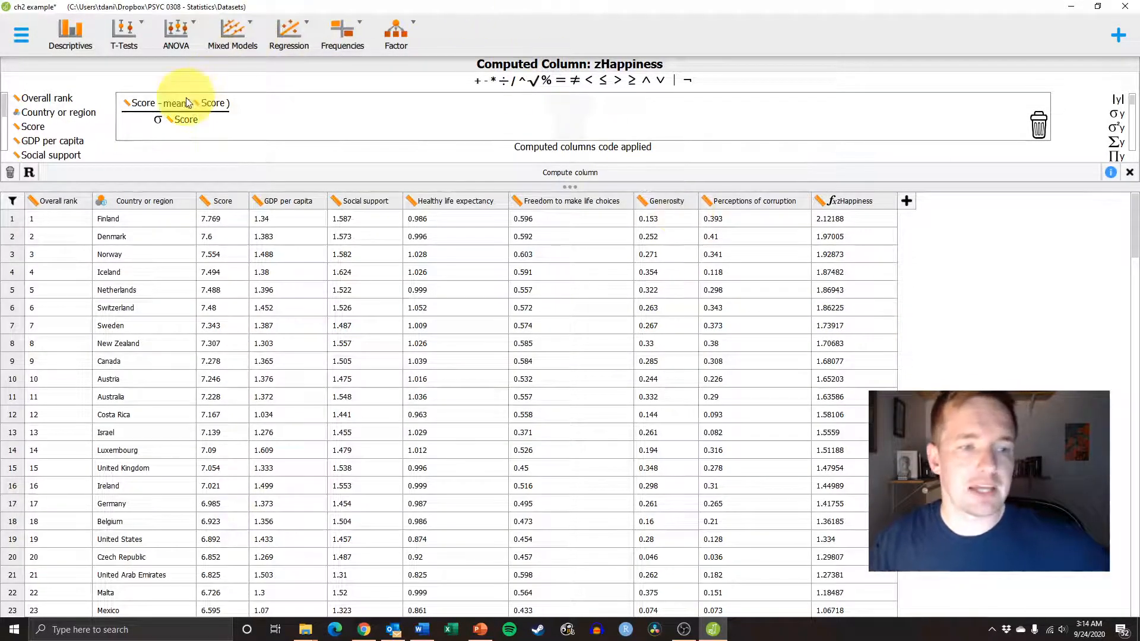
Close the zHappiness formula editor, reopen it from the column header to review the formula, and close it again
left_click(1130, 174)
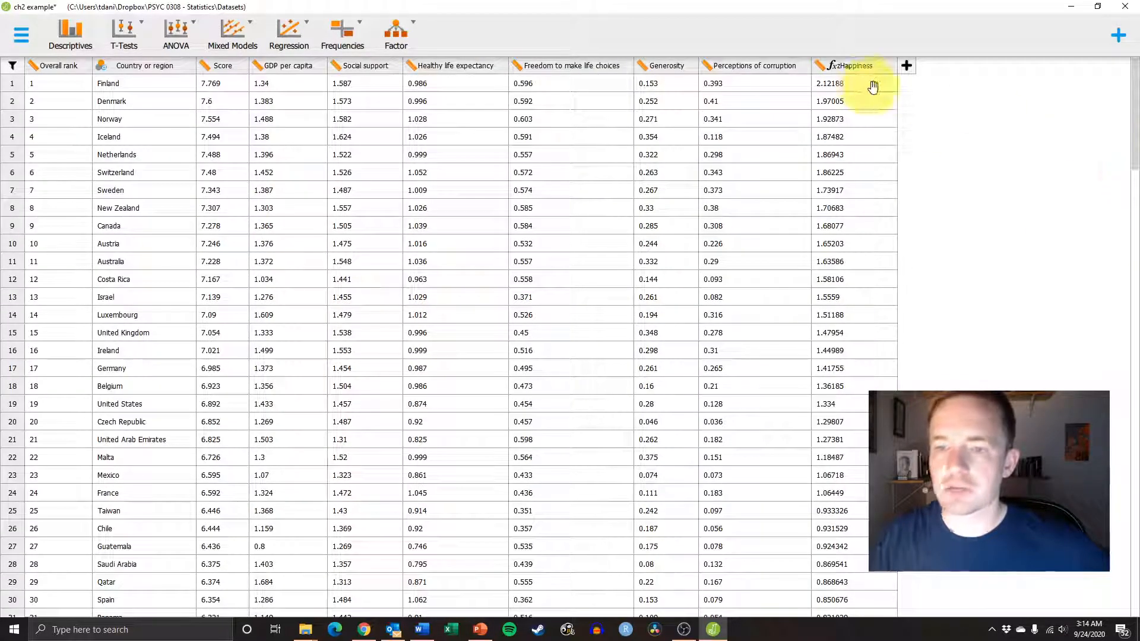
left_click(834, 66)
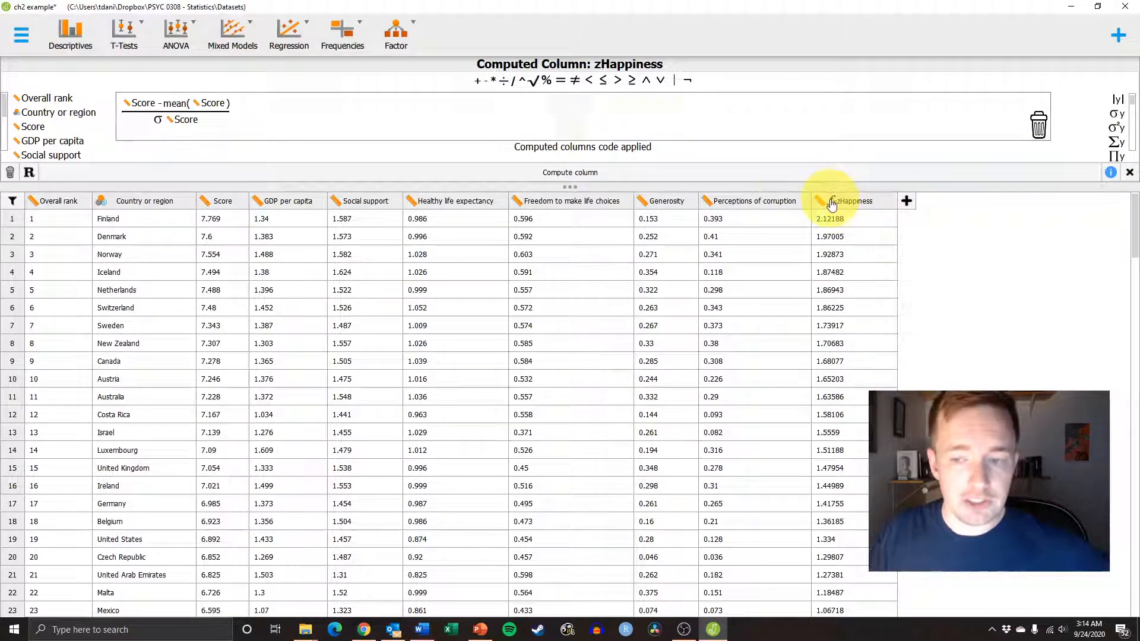
left_click(1130, 173)
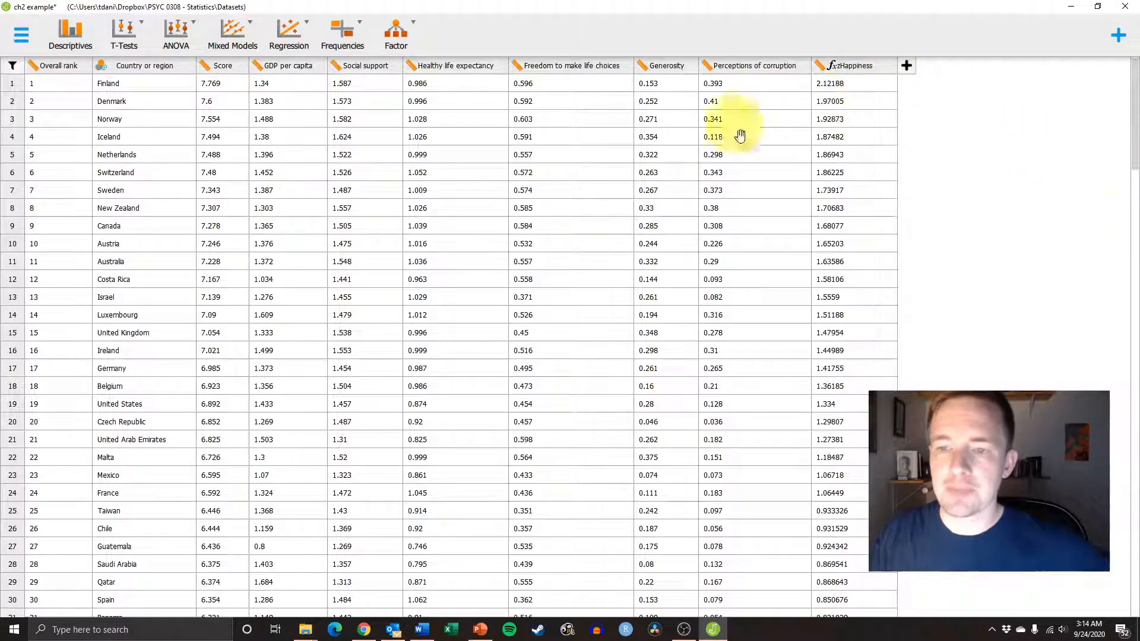
Reopen the zHappiness formula, try adding Country or region and GDP per capita to it, and discard the unapplied changes
left_click(829, 65)
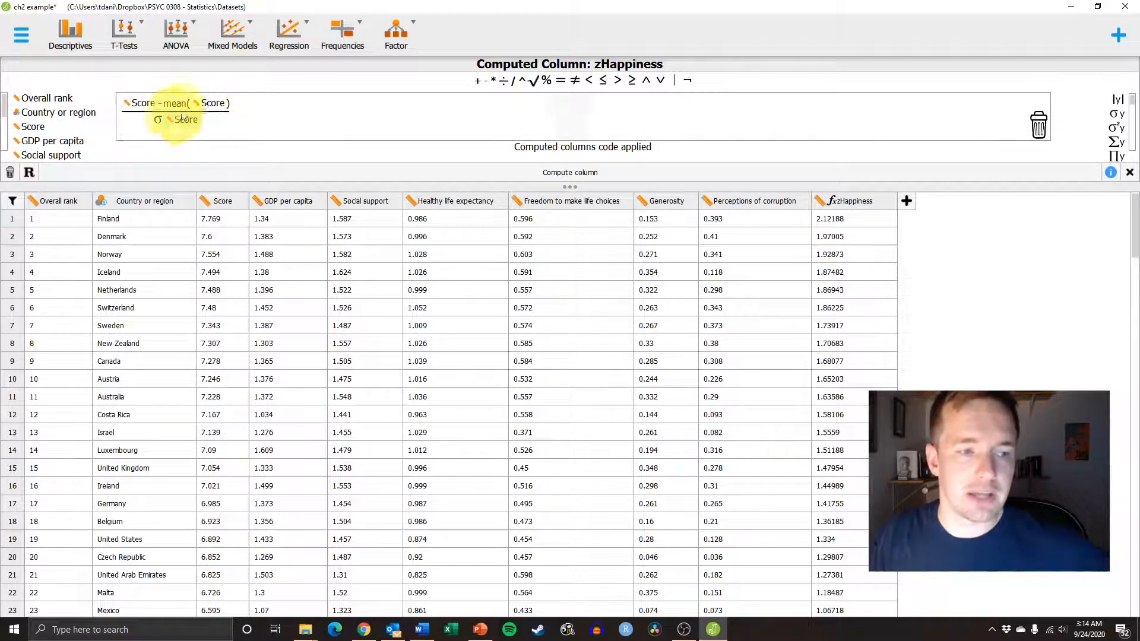
left_click_drag(91, 114, 166, 131)
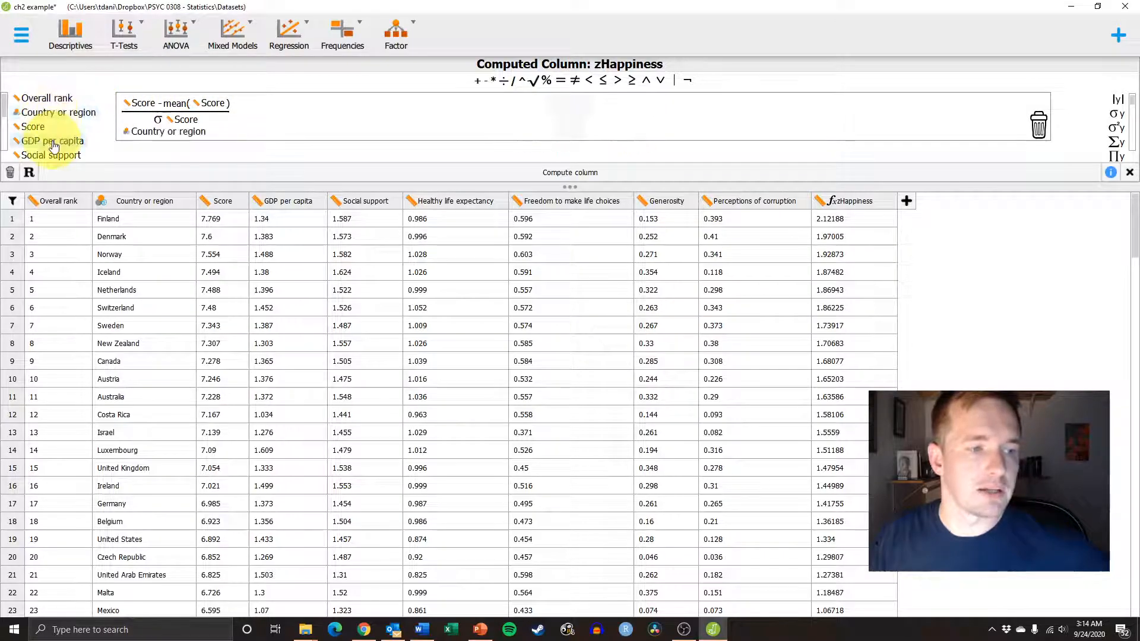
left_click_drag(54, 146, 224, 108)
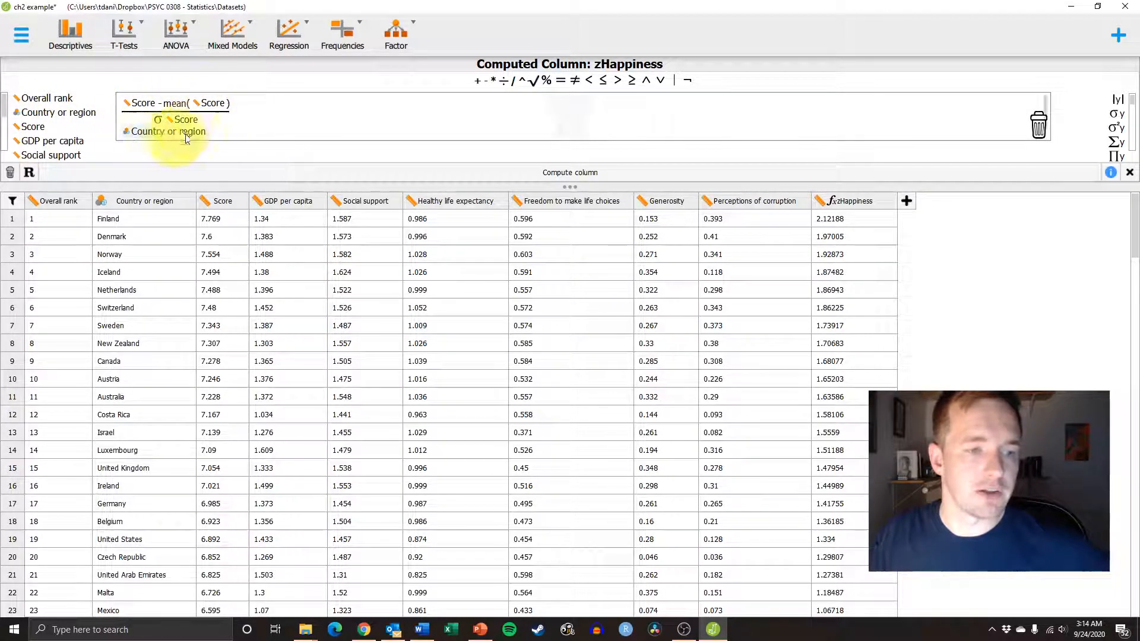
left_click(1130, 172)
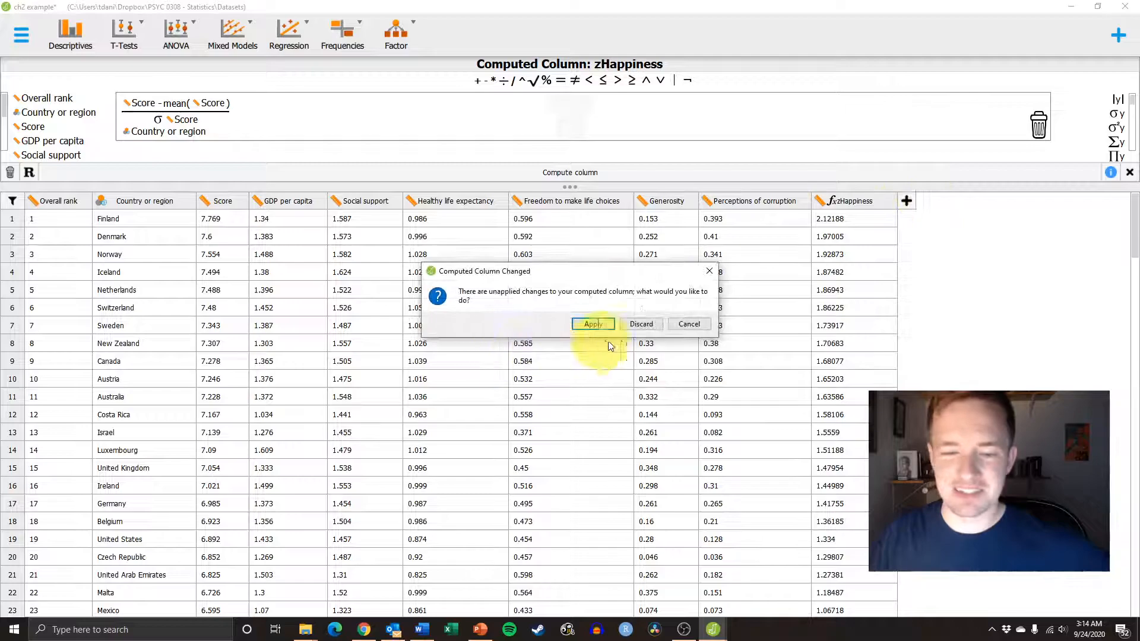
left_click(639, 324)
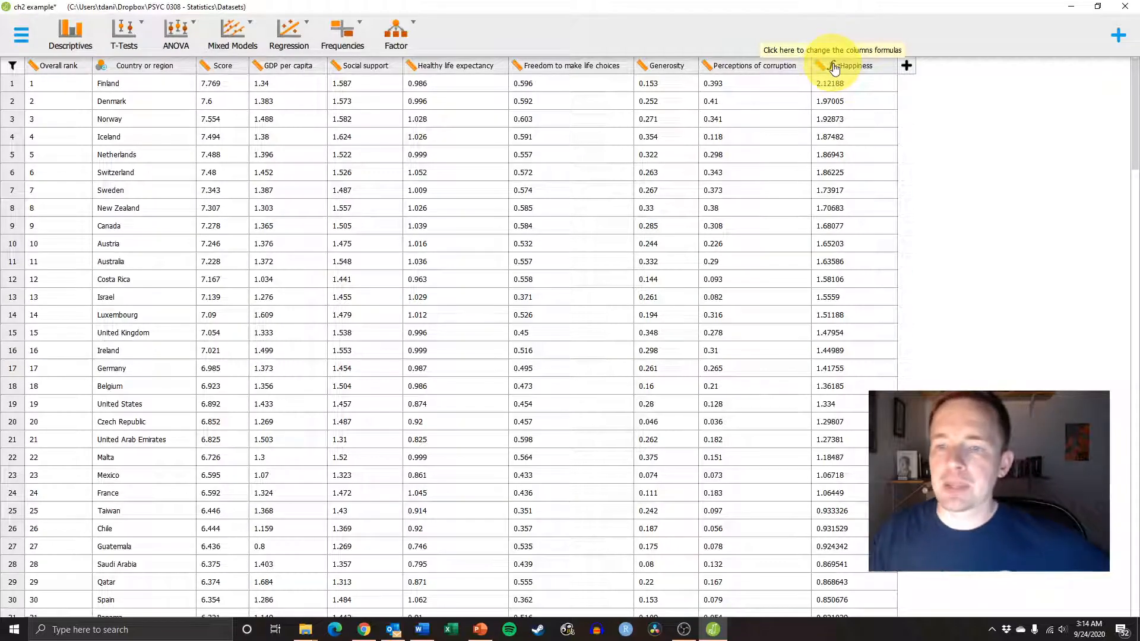
Create a new Scale computed column named totalValues, built with the visual formula editor
left_click(909, 69)
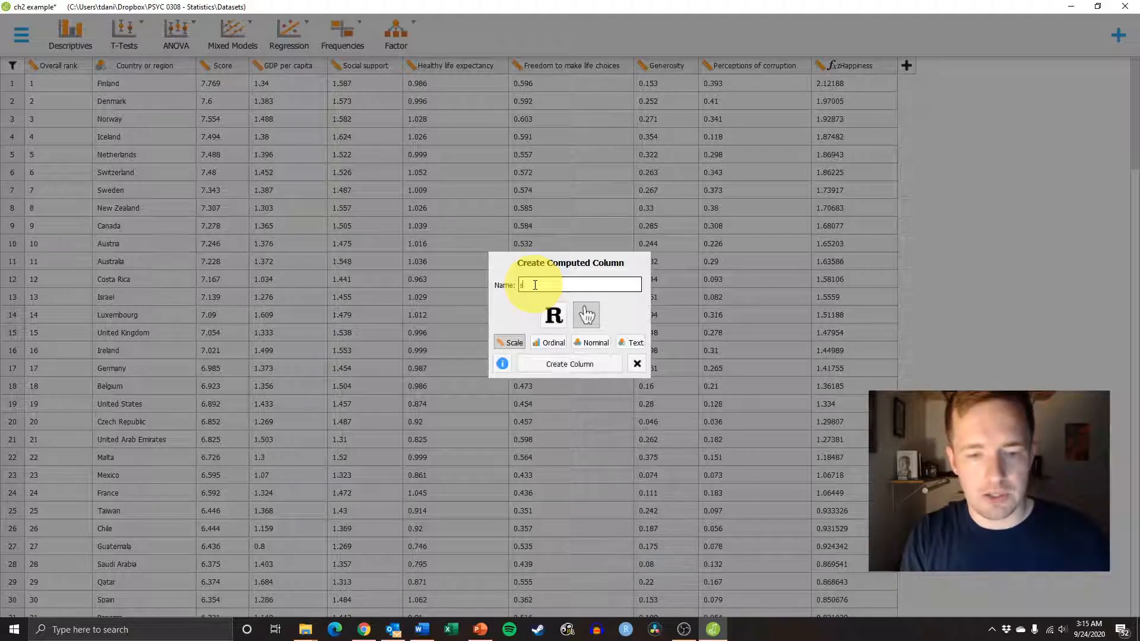
type("to")
key("BackSpace")
key("BackSpace")
type("totalValue")
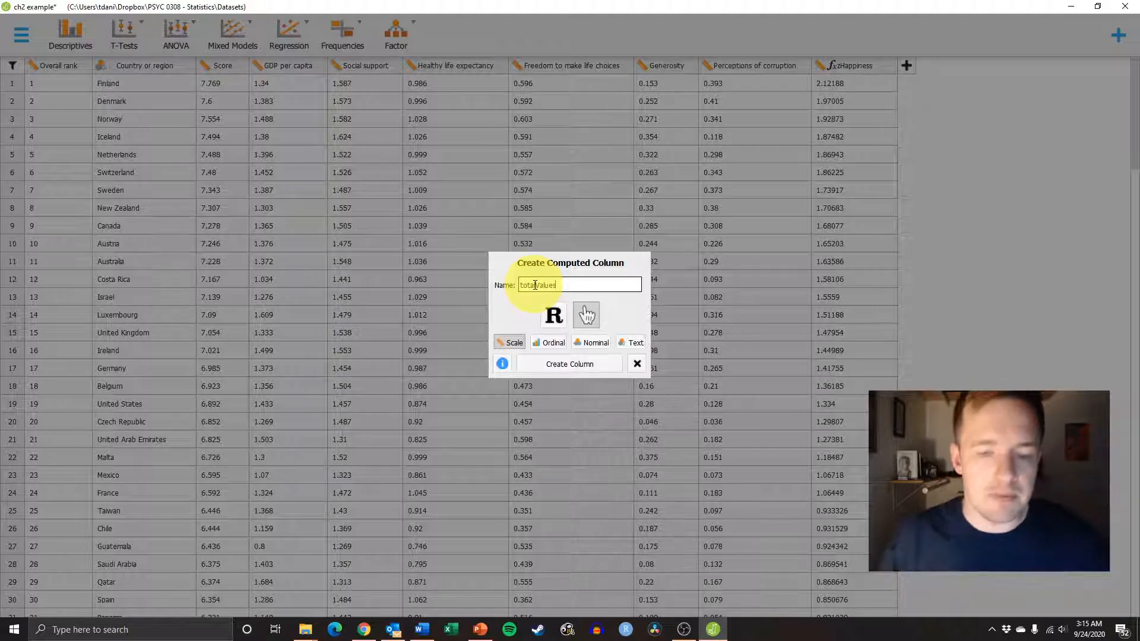
left_click(543, 364)
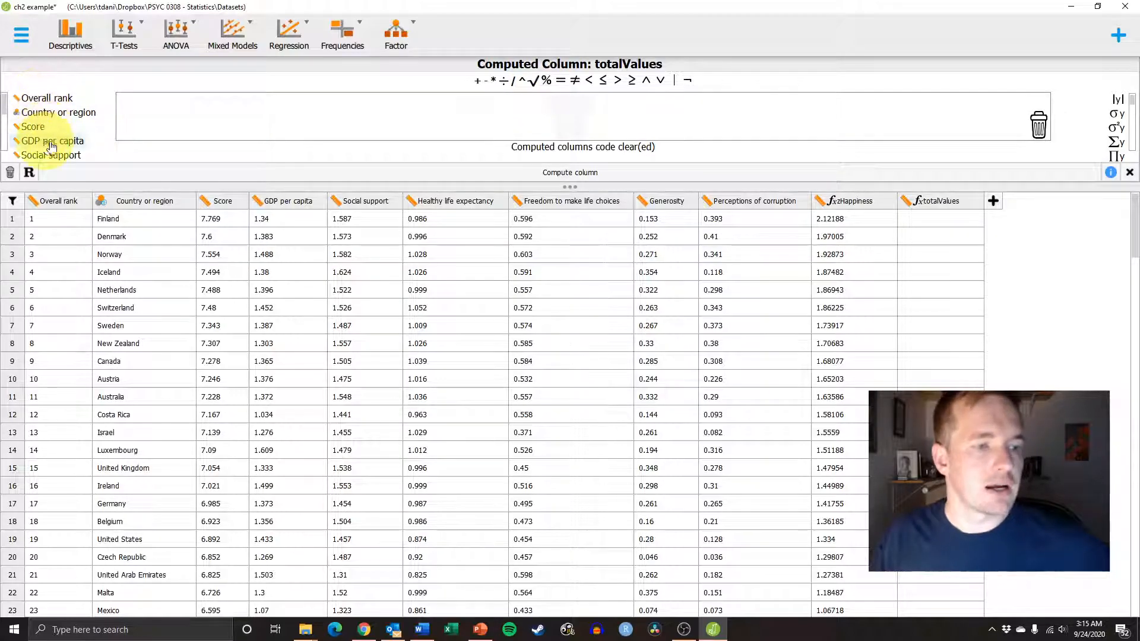
Build the totalValues formula as the sum of GDP per capita, Social support and Healthy life expectancy
left_click_drag(51, 146, 181, 119)
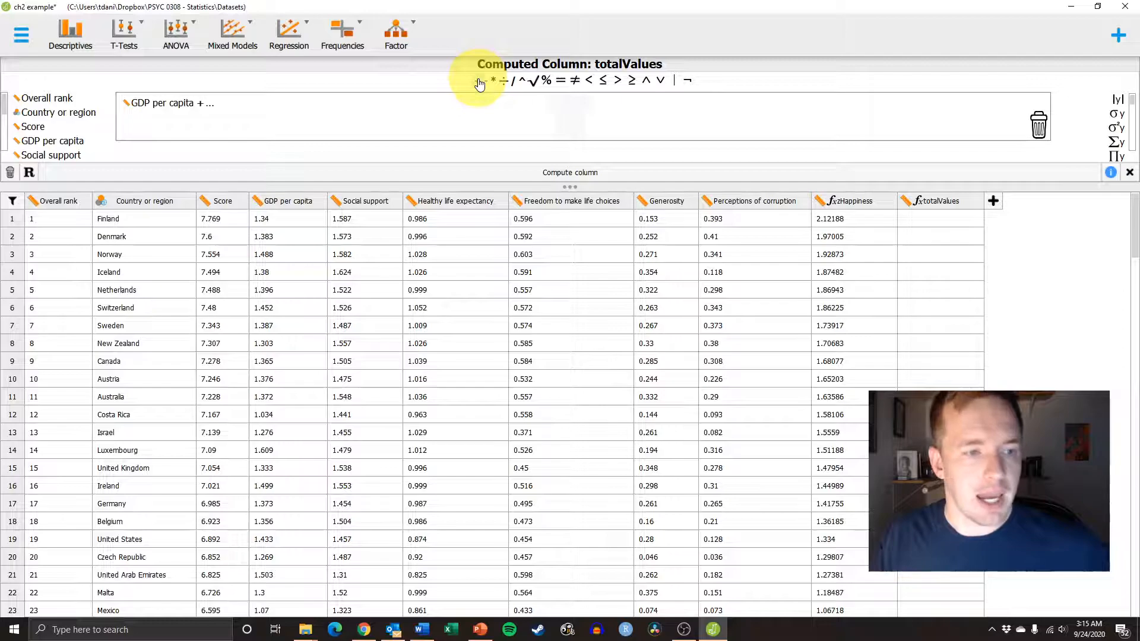
left_click_drag(51, 155, 241, 113)
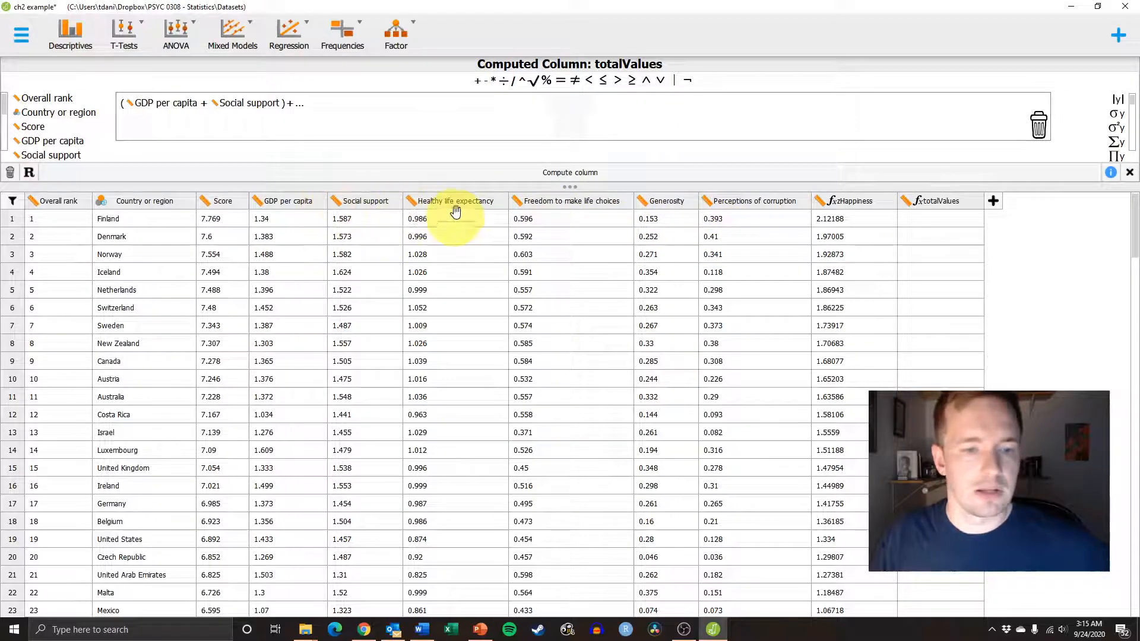
scroll(36, 137, "down", 1)
scroll(36, 140, "down", 2)
mouse_move(42, 128)
left_mouse_down()
mouse_move(220, 101)
mouse_move(302, 110)
left_mouse_up()
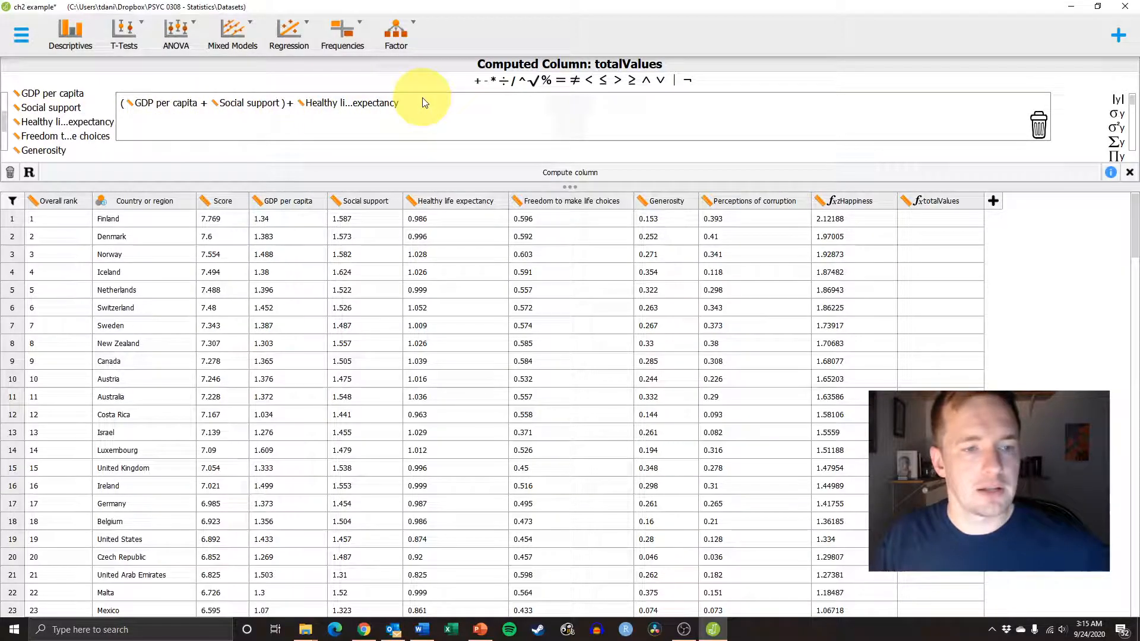
Add Freedom to make life choices, Generosity and Perceptions of corruption to the totalValues sum and compute the column
left_click(478, 86)
left_click_drag(47, 136, 424, 105)
left_click(478, 80)
left_click_drag(42, 153, 539, 107)
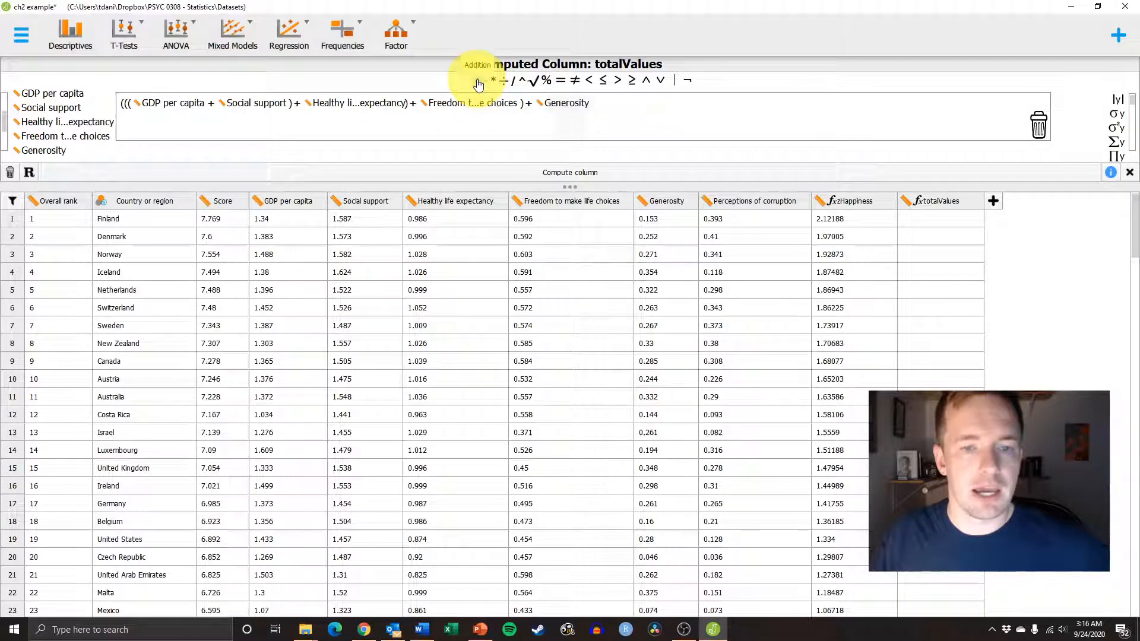
left_click(478, 82)
scroll(36, 119, "down", 2)
left_click_drag(33, 153, 621, 102)
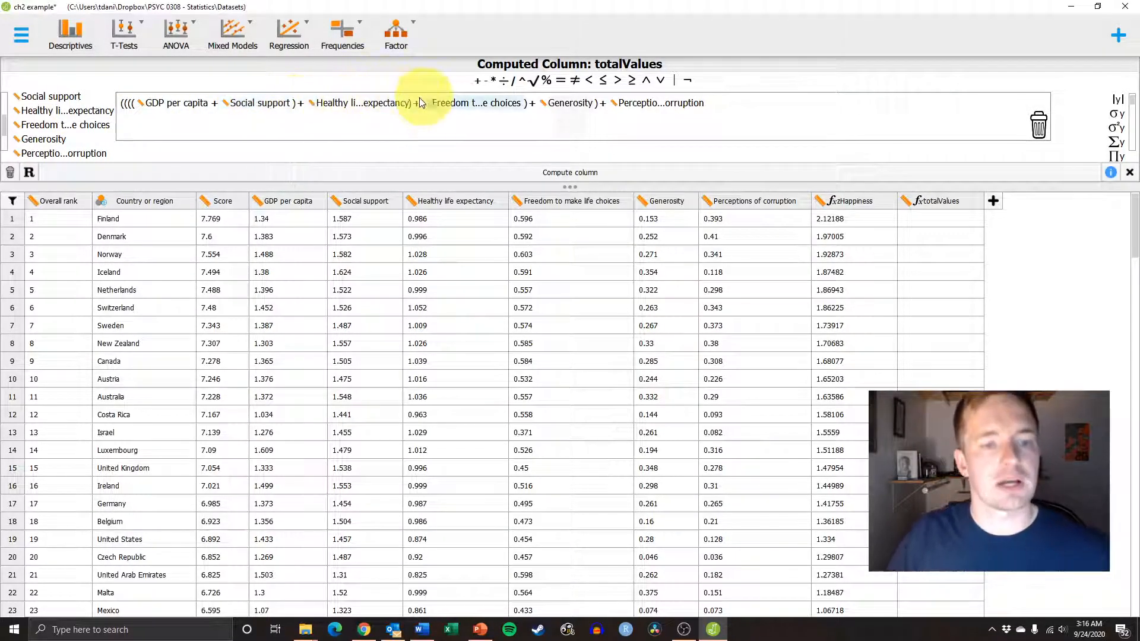
left_click(579, 173)
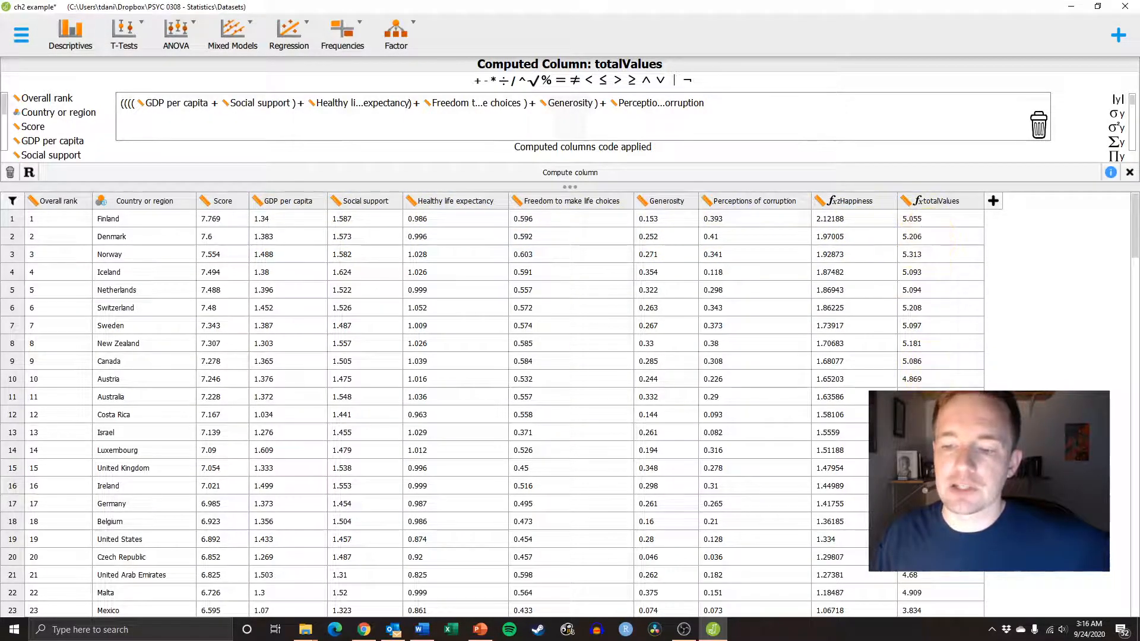
Examine the totalValues results against the Score column from the first to the last country
scroll(947, 361, "down", 20)
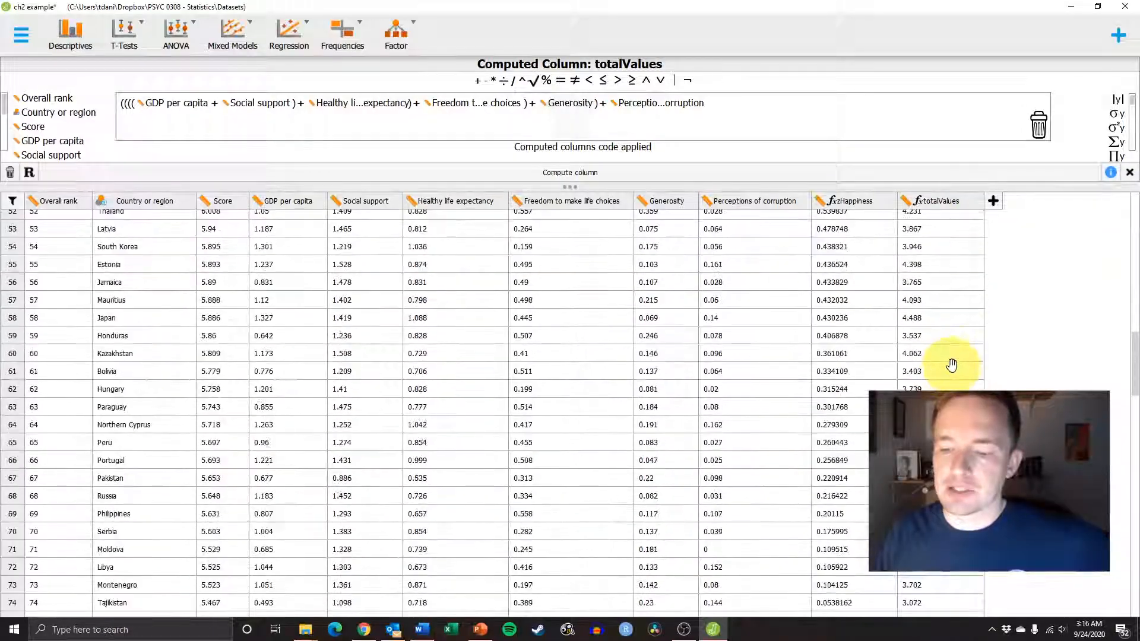
scroll(951, 365, "down", 7)
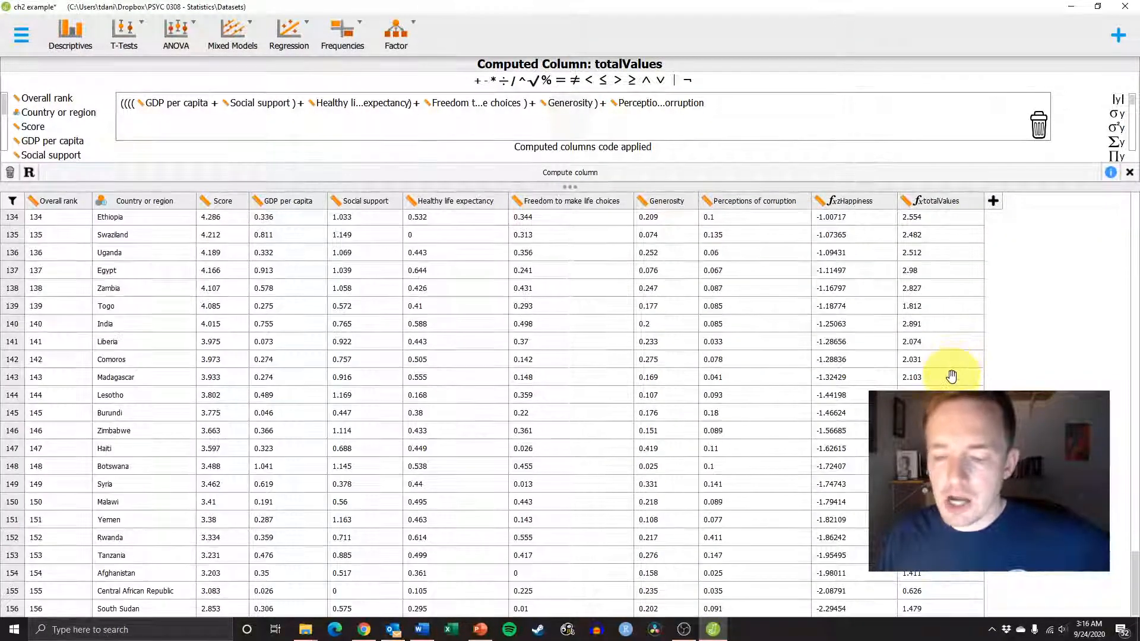
scroll(952, 375, "up", 20)
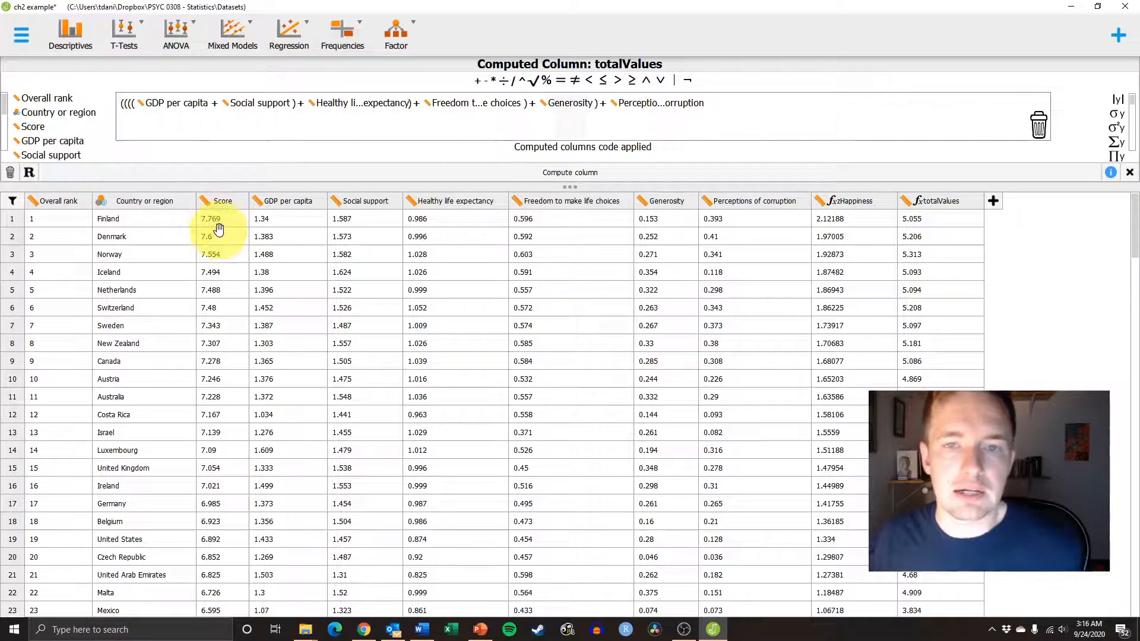
scroll(968, 347, "down", 20)
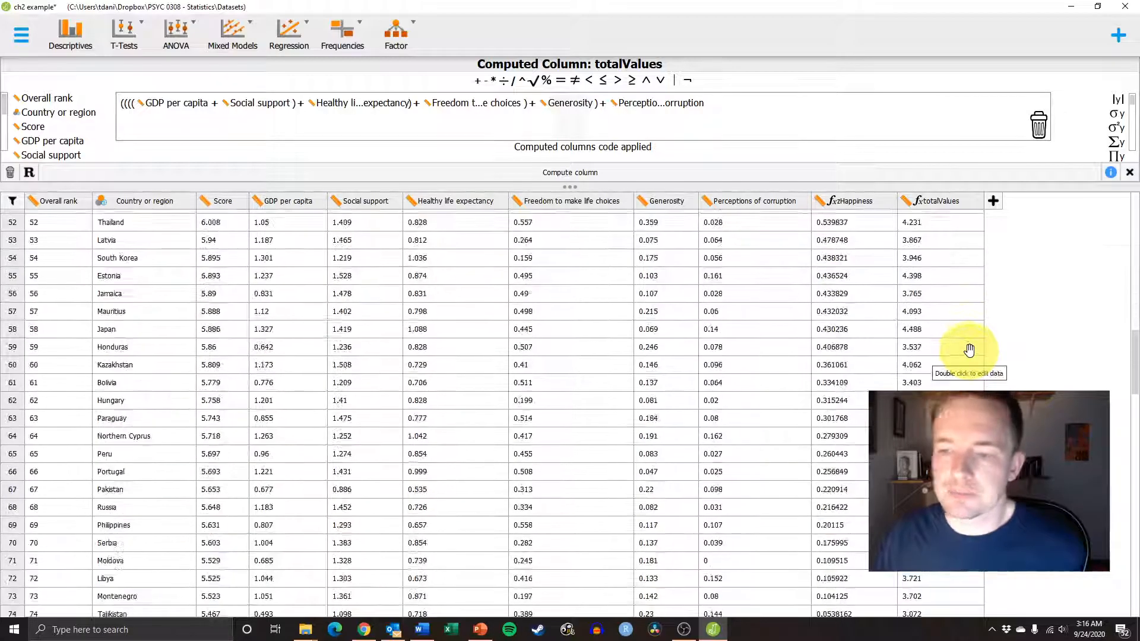
scroll(968, 345, "down", 20)
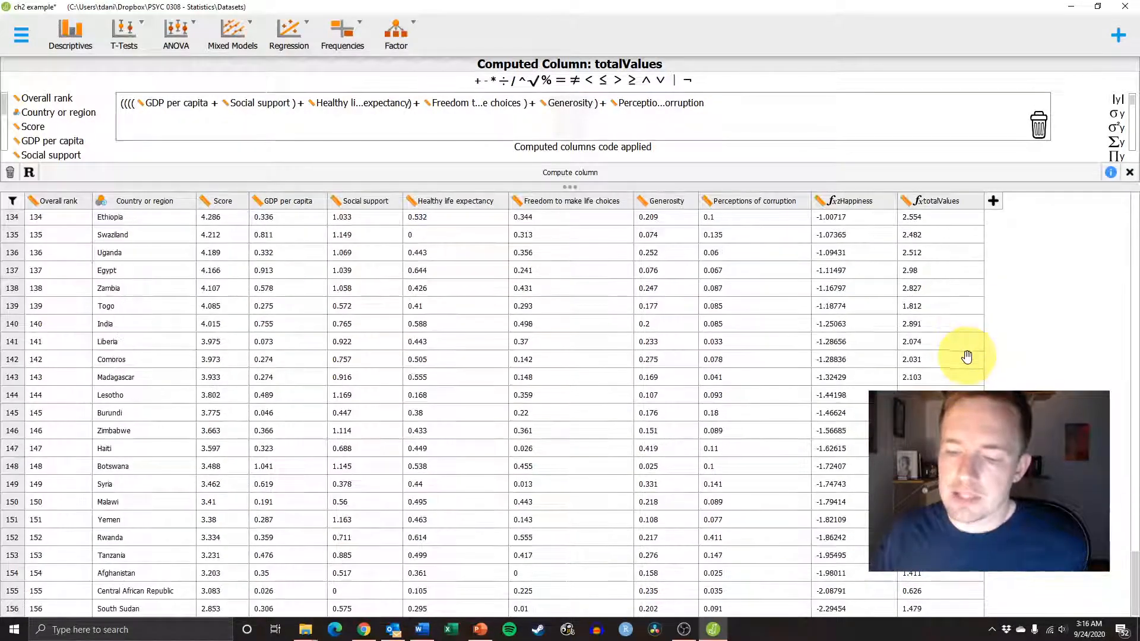
scroll(916, 608, "up", 15)
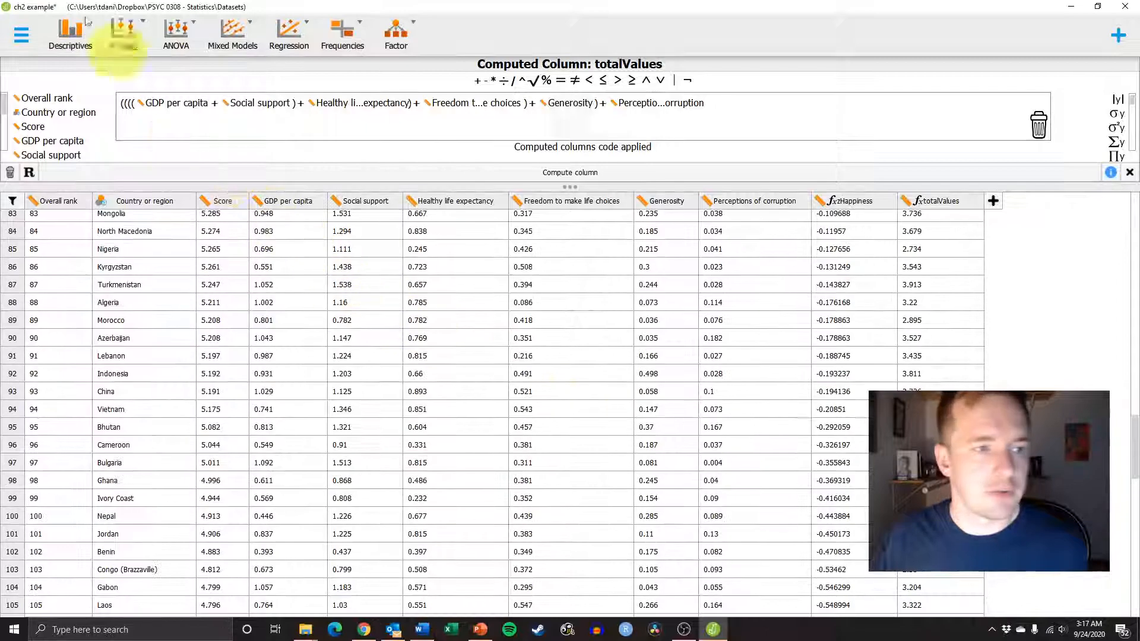
Start a Descriptive Statistics analysis with totalValues and Score as its variables
left_click(47, 35)
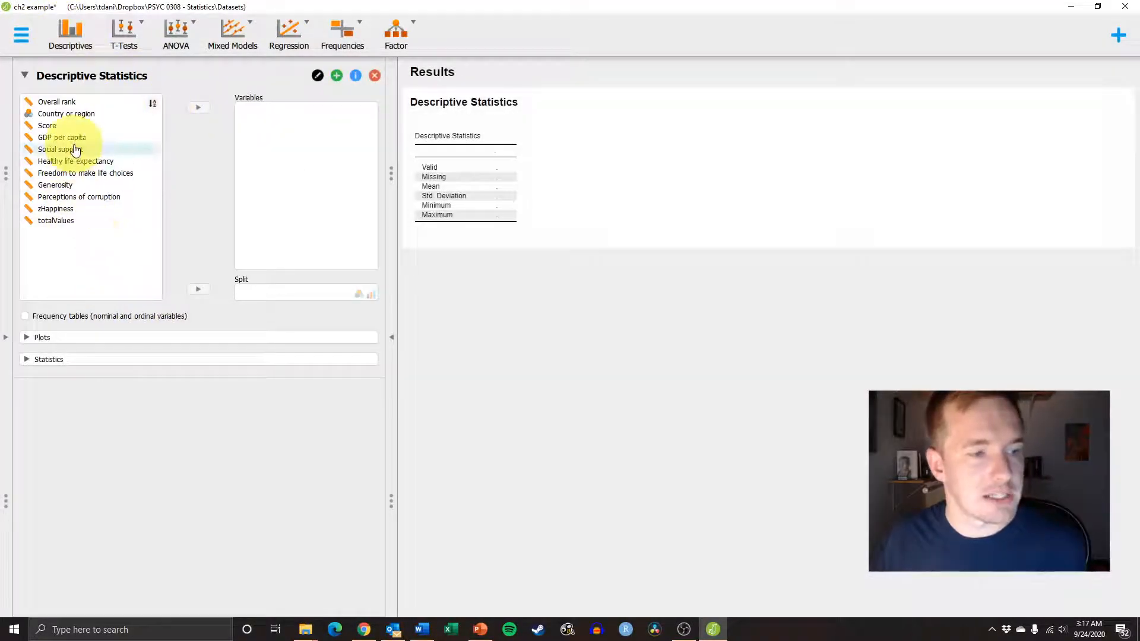
left_click(72, 226)
left_click(199, 107)
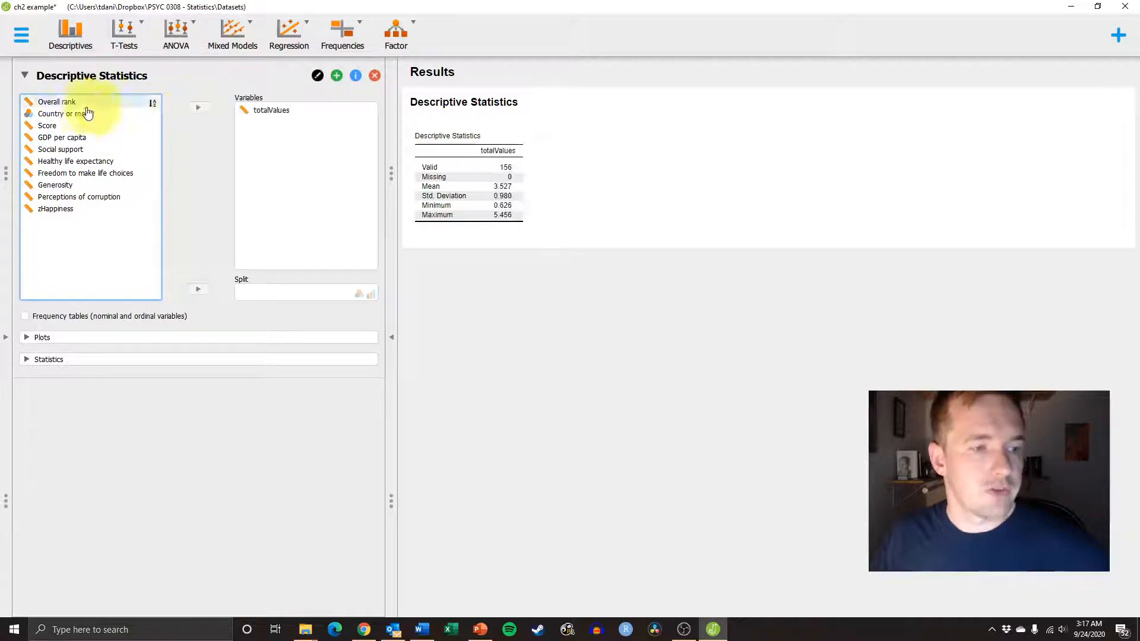
left_click(198, 108)
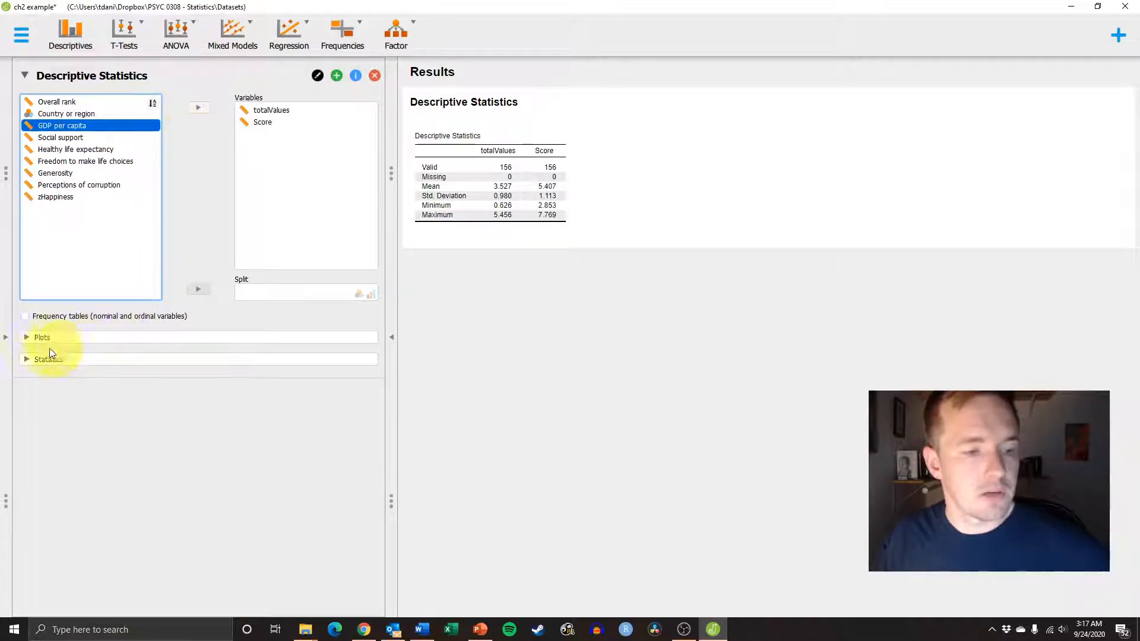
Add a scatter plot of totalValues and Score to the descriptives results and return to the data view
left_click(33, 338)
left_click(41, 451)
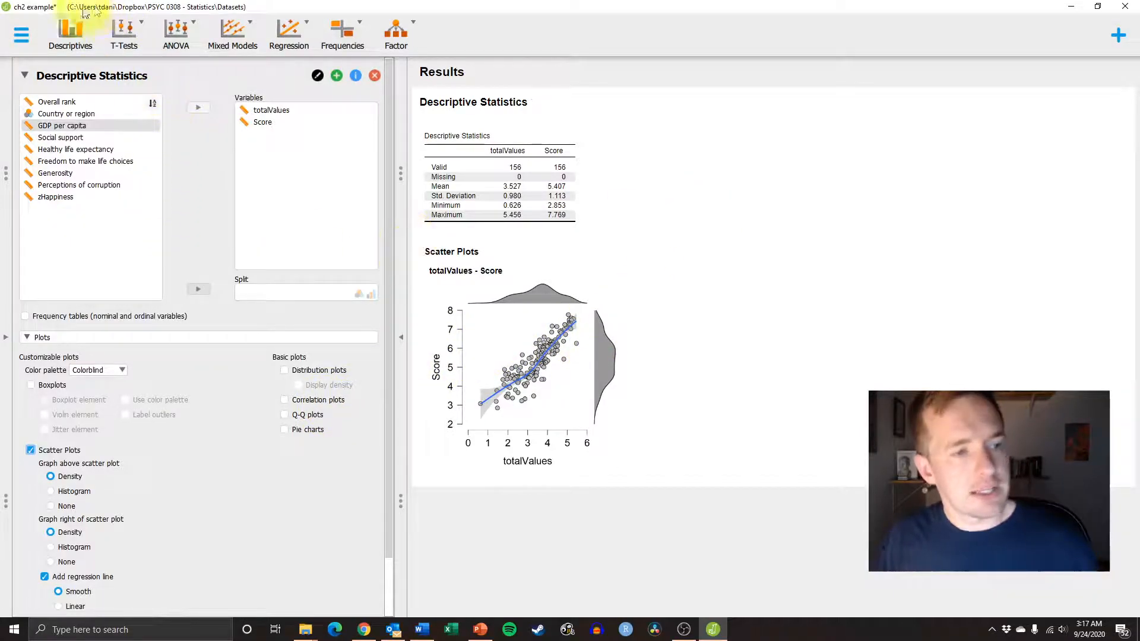
left_click(5, 337)
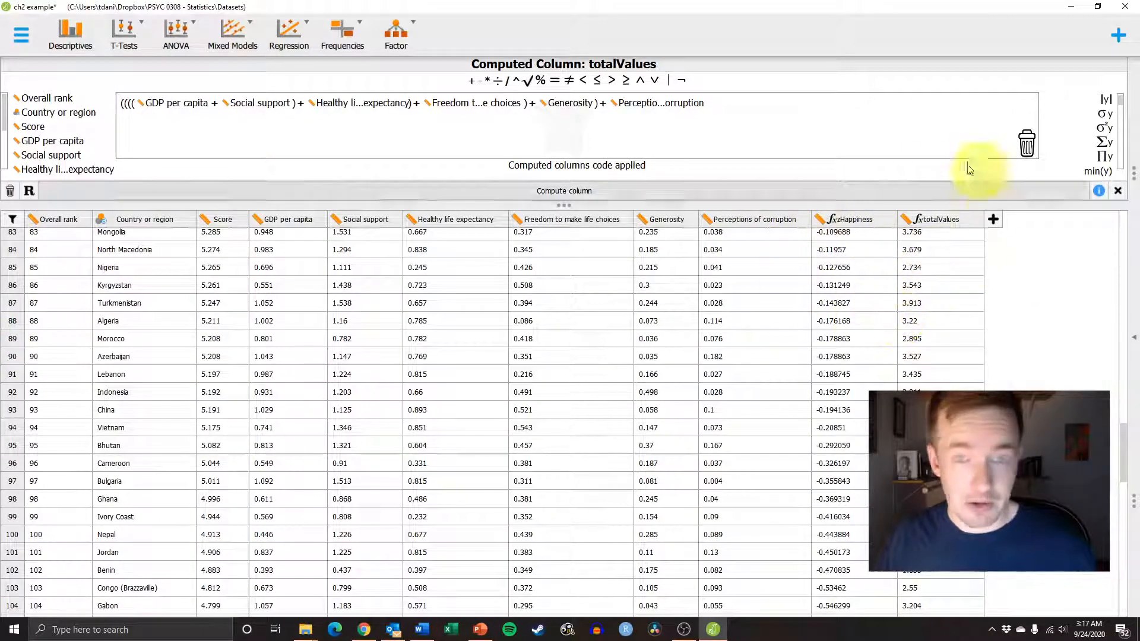